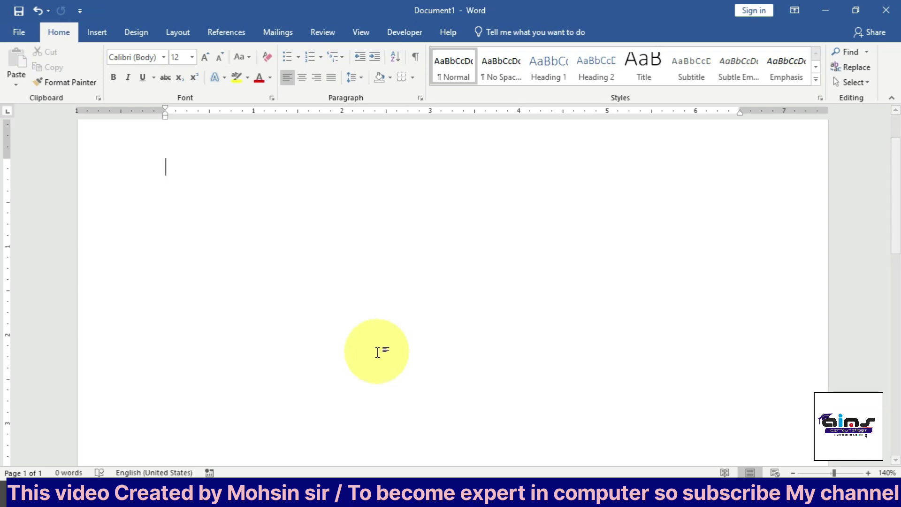
Generate five sample paragraphs (239 words) with =rand() and scroll through them.
text(=)
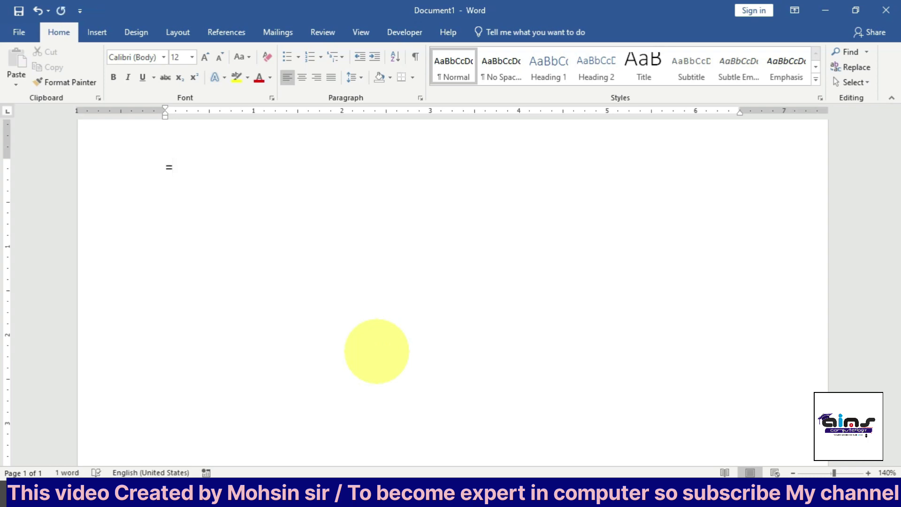
text(rand)
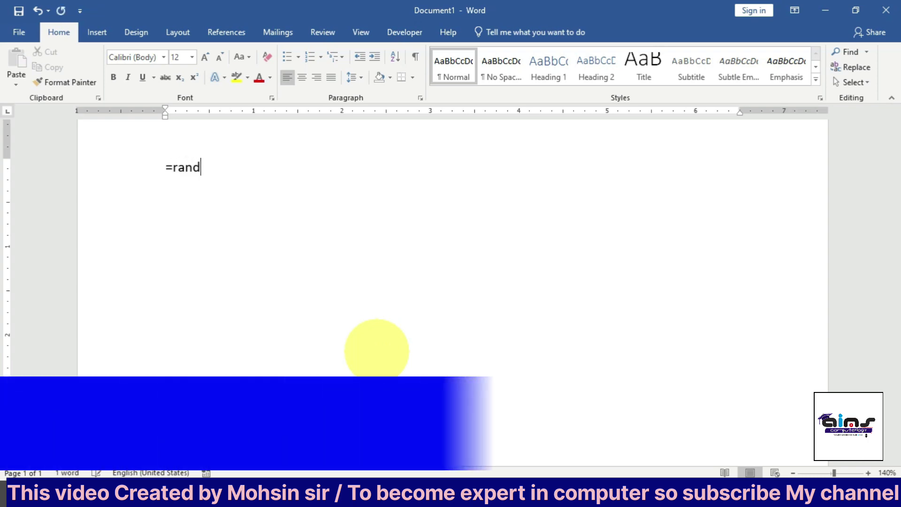
text(())
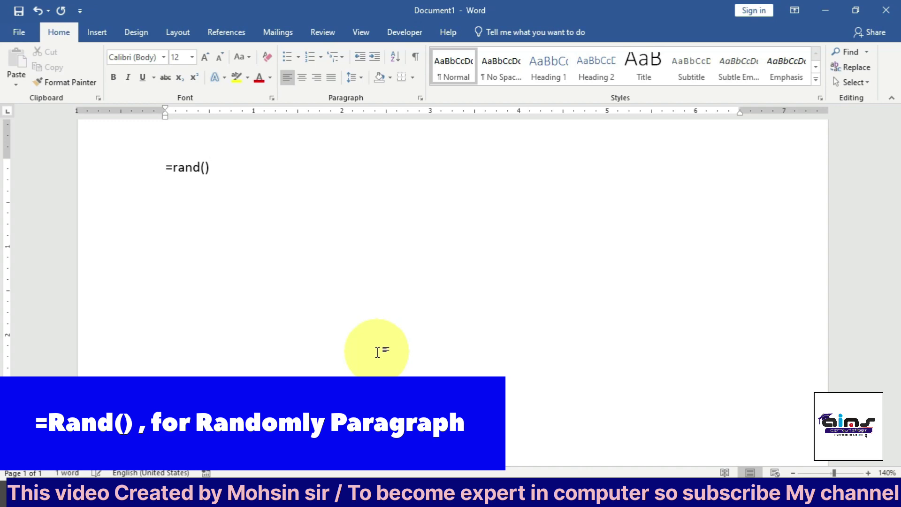
key(Return)
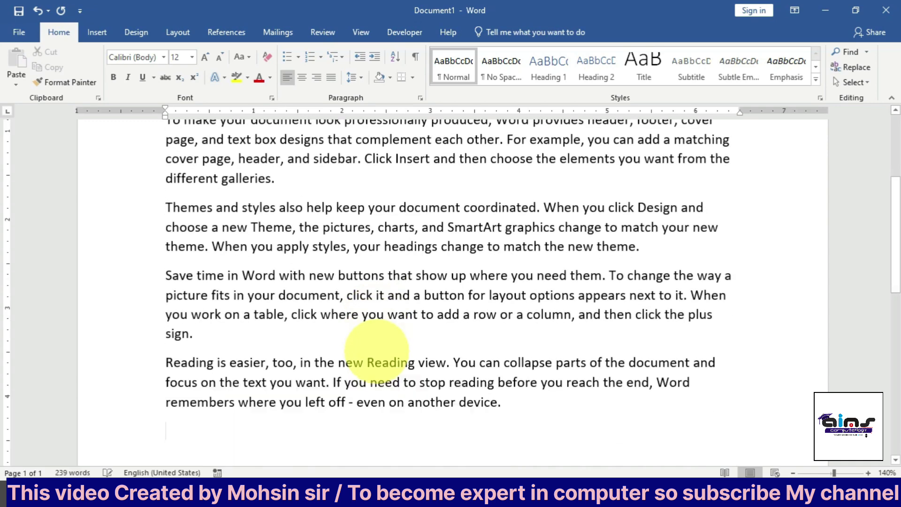
ctrl+scroll(379, 352, down, 1)
ctrl+scroll(378, 352, down, 1)
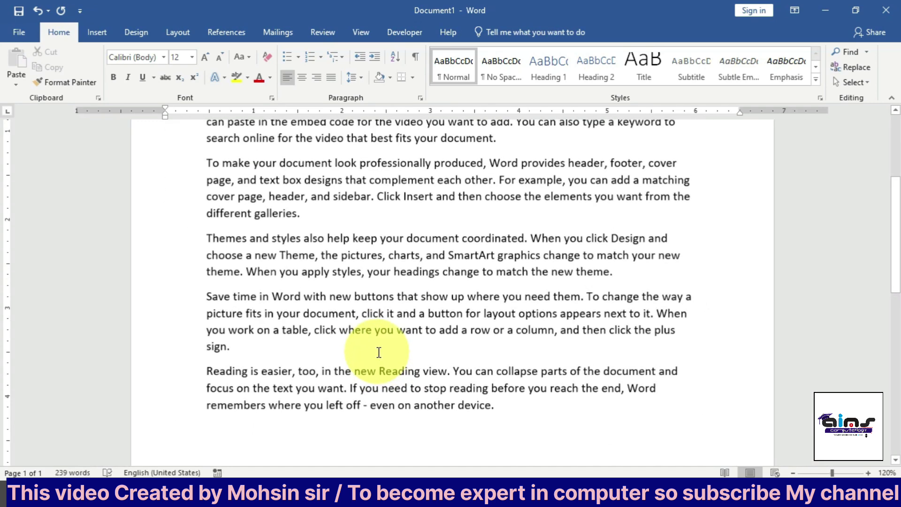
ctrl+scroll(379, 352, down, 1)
ctrl+scroll(378, 352, down, 1)
scroll(378, 352, up, 3)
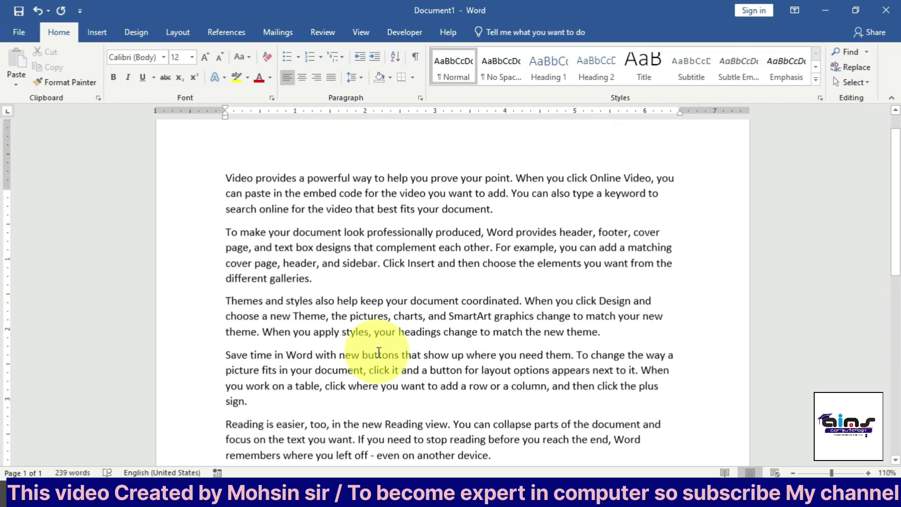
scroll(378, 352, down, 1)
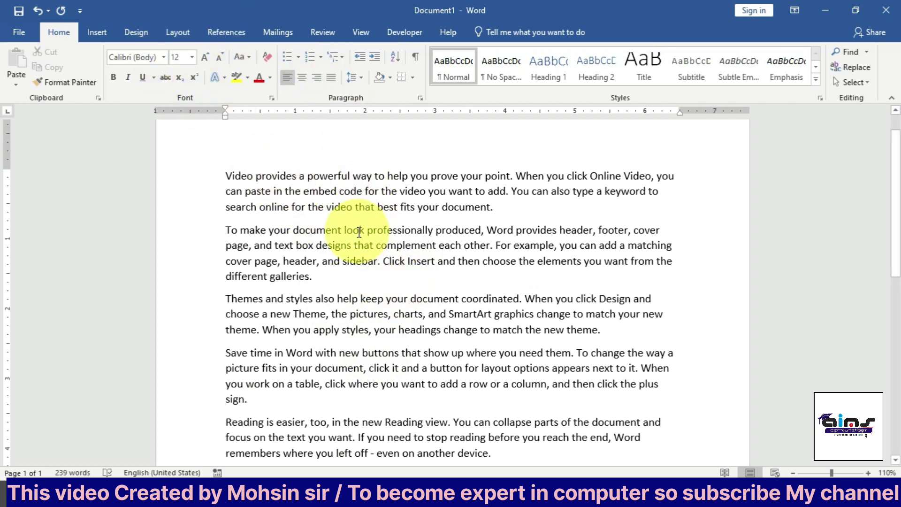
Undo the sample text and change the formula to =rand(3,2) to generate three two-sentence paragraphs.
key(ctrl+z)
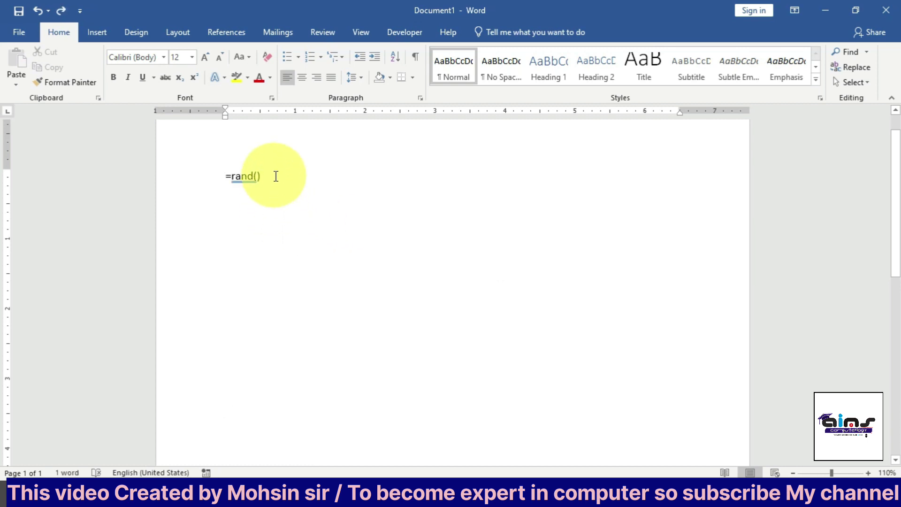
scroll(276, 176, up, 1)
scroll(276, 176, up, 1)
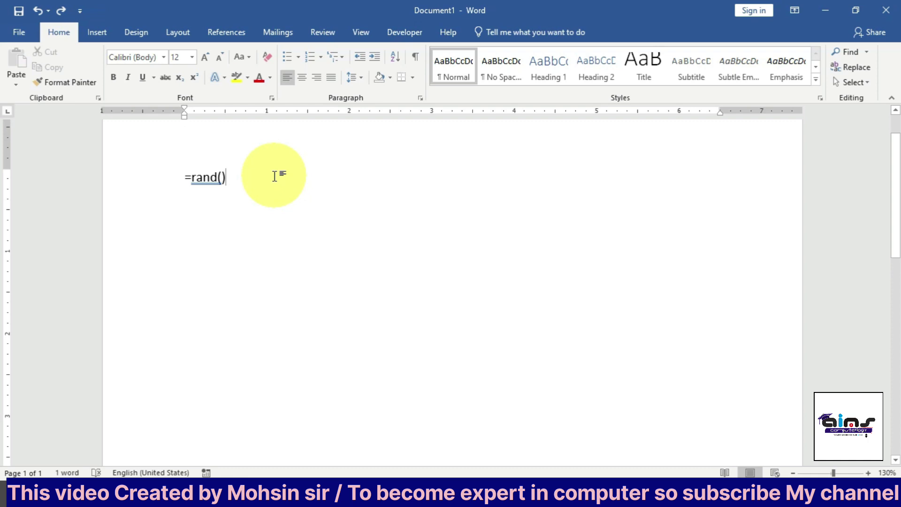
key(BackSpace)
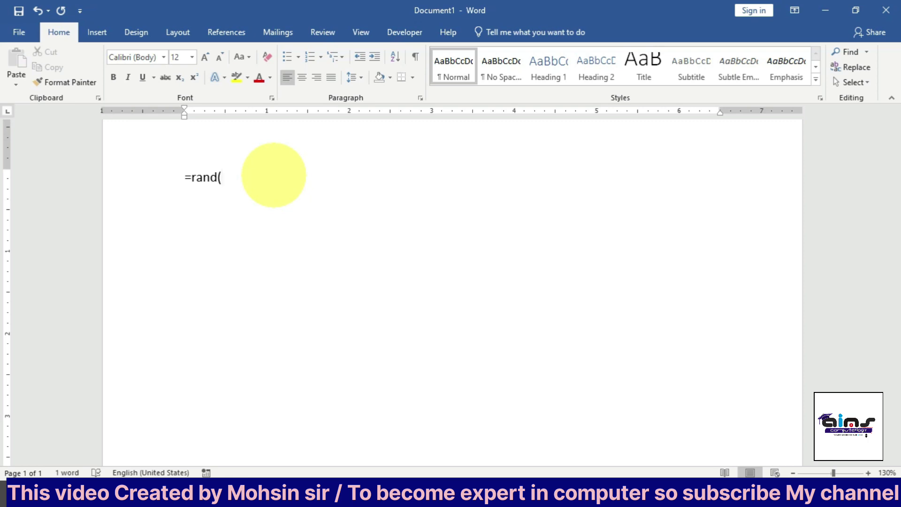
text(3,2)
text())
ctrl+scroll(274, 176, up, 1)
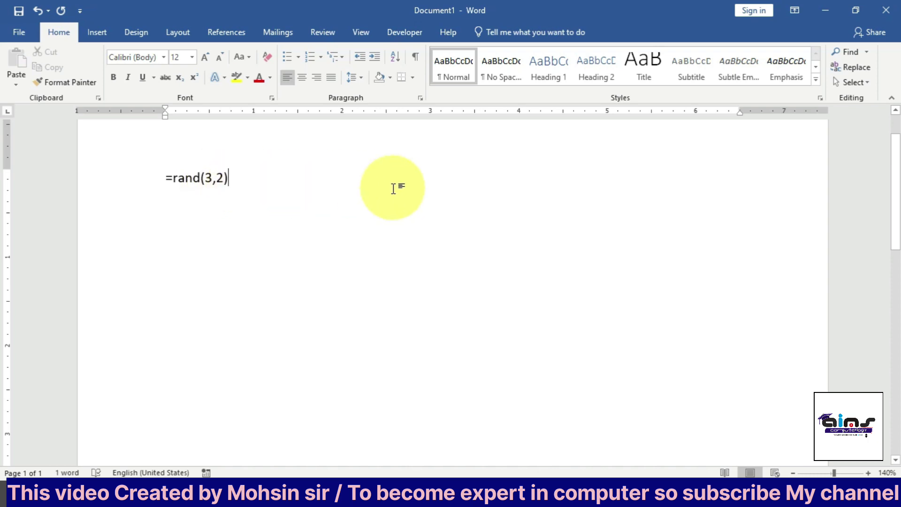
scroll(393, 189, down, 1)
key(Return)
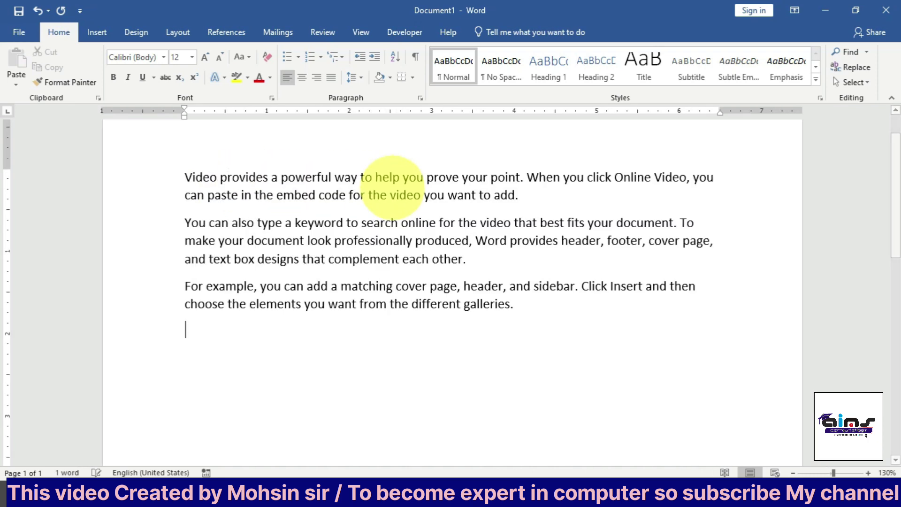
Check the start and ends of the three paragraphs to count their sentences.
click(188, 176)
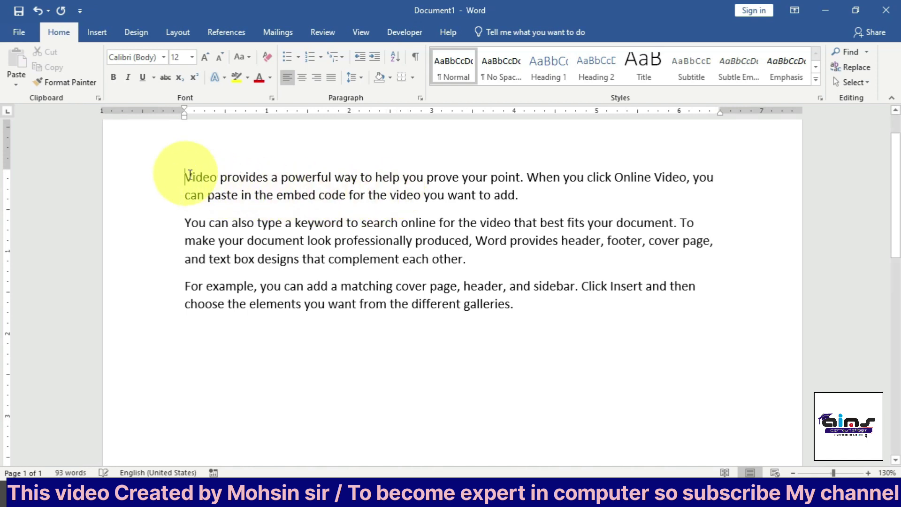
click(519, 194)
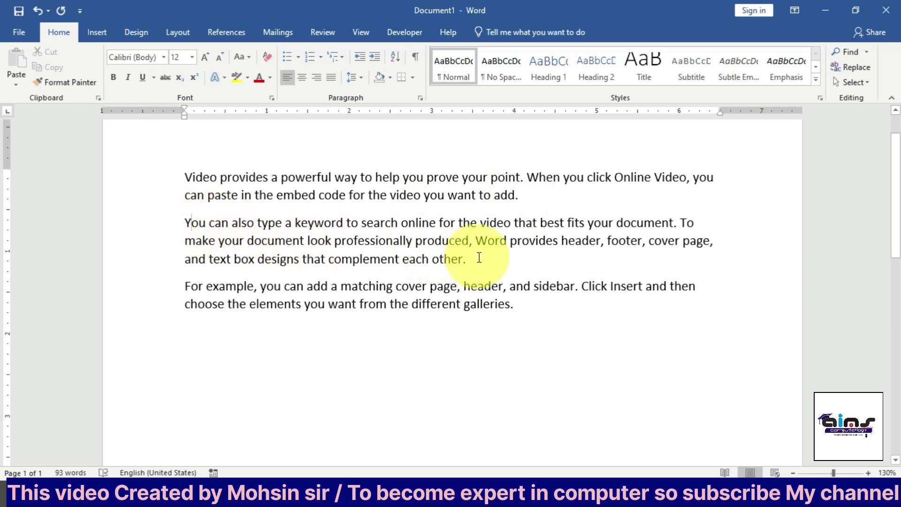
click(479, 257)
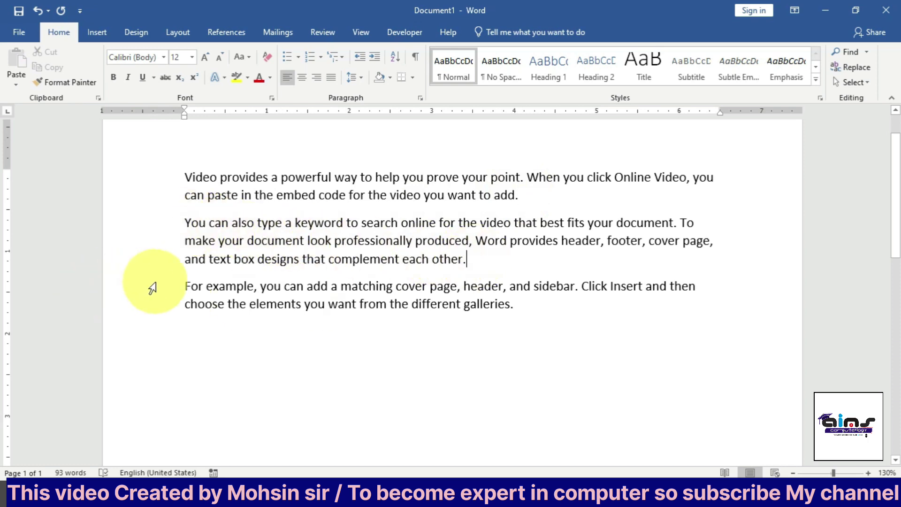
click(184, 284)
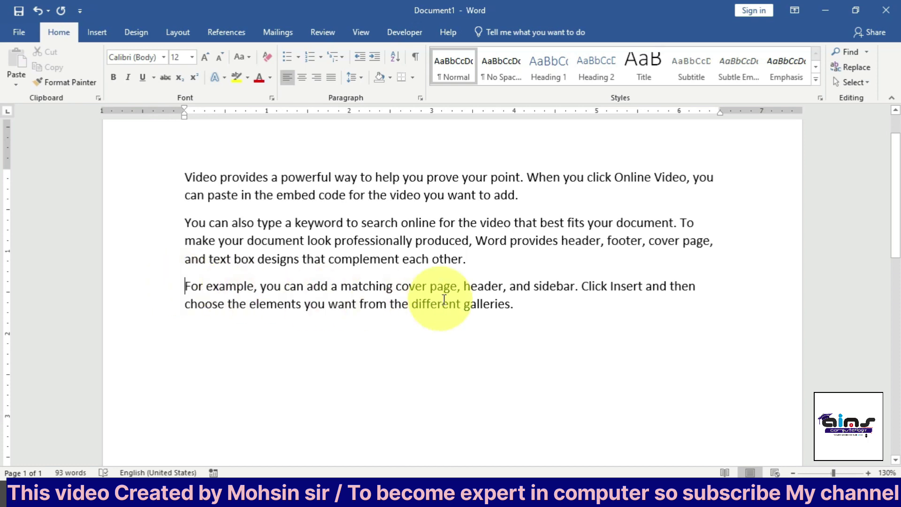
click(522, 306)
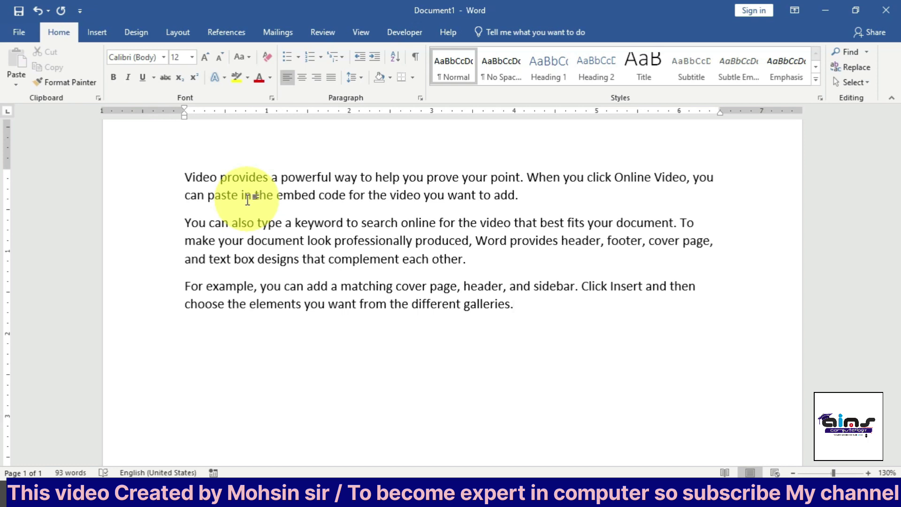
Undo the sample text and turn the formula into =lorem(3,2), giving 38 words of Lorem ipsum.
key(ctrl+z)
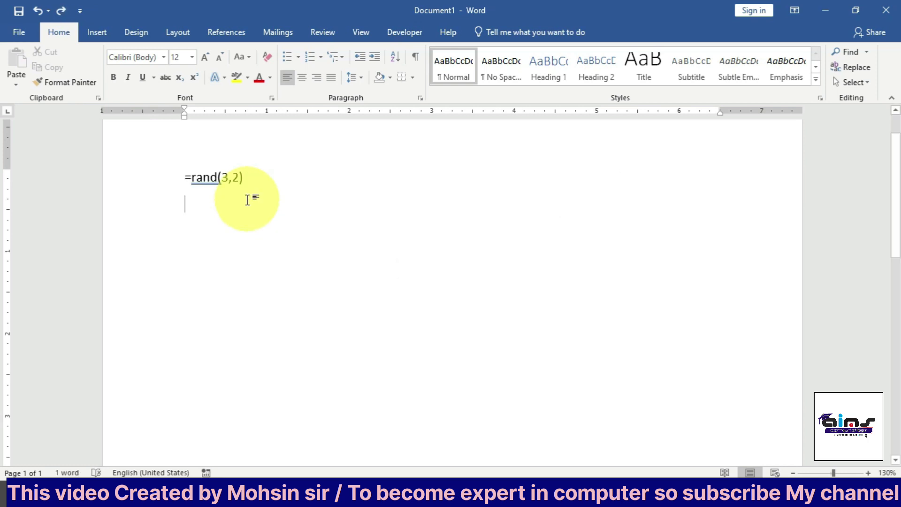
key(BackSpace)
key(BackSpace)
key(BackSpace)
key(BackSpace)
key(BackSpace)
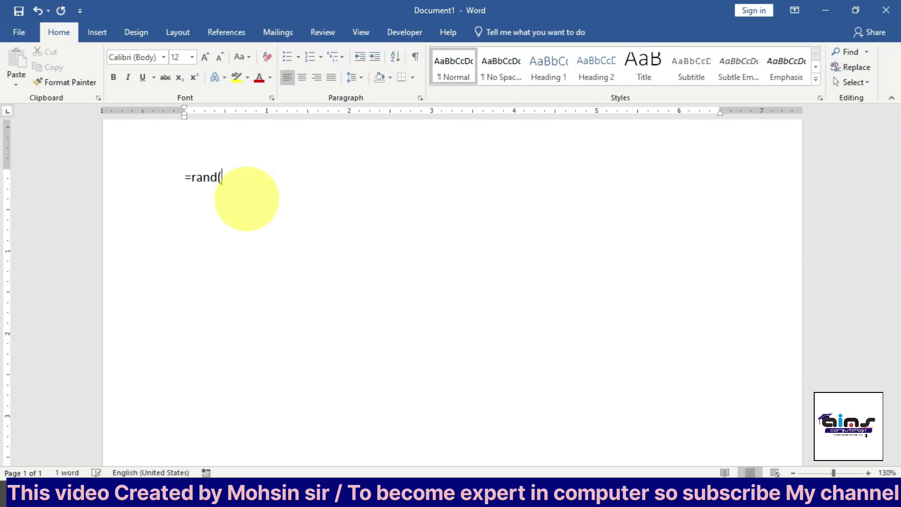
key(BackSpace)
key(BackSpace)
key(BackSpace)
key(BackSpace)
key(BackSpace)
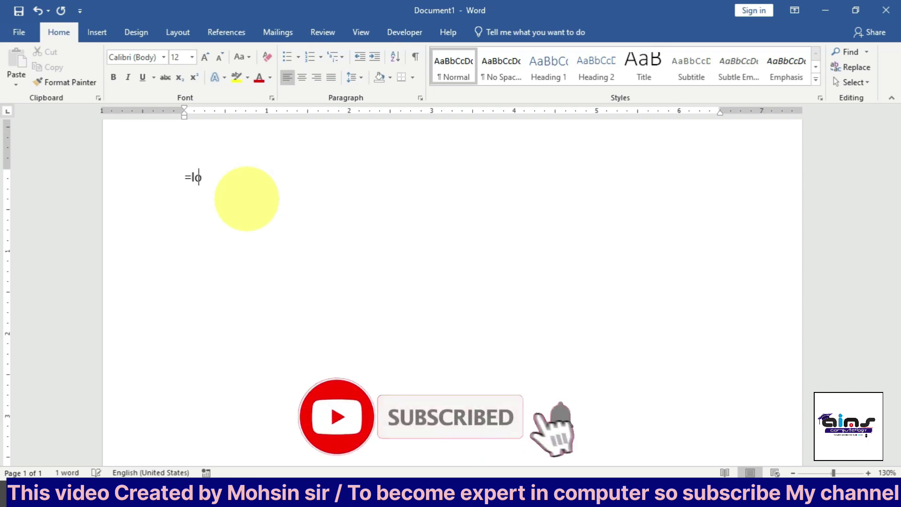
text(lorem)
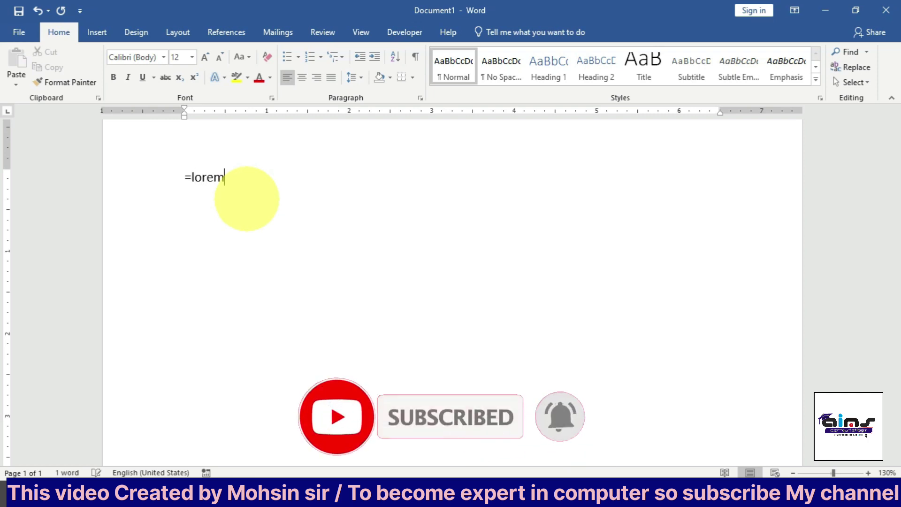
text(()
text(3)
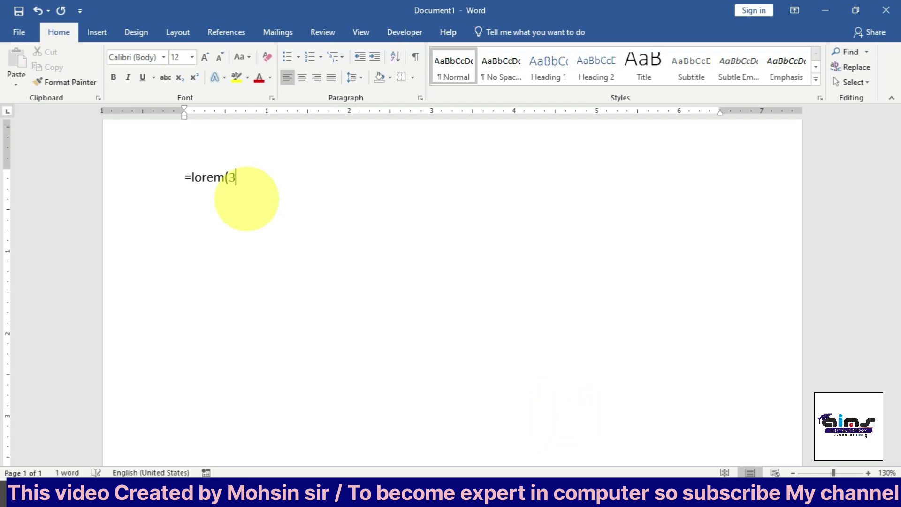
text(,2)
text())
key(Return)
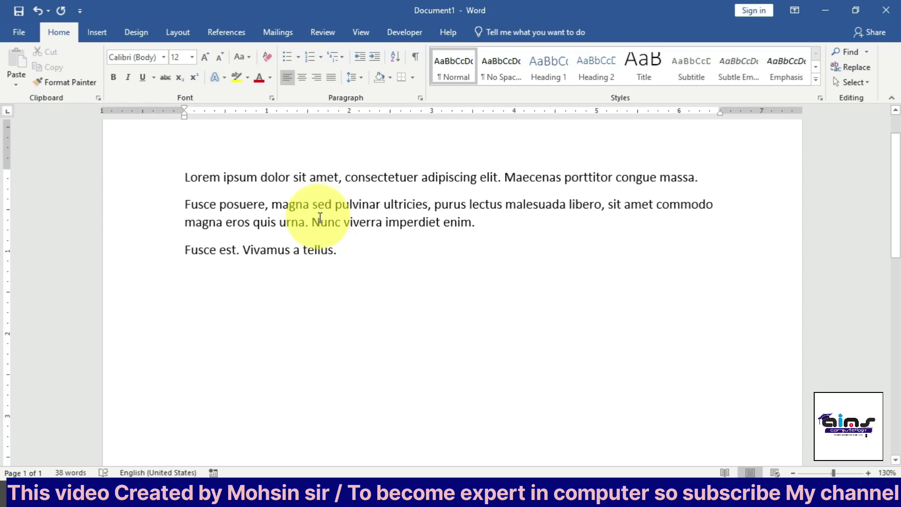
Clear the Lorem ipsum text and generate ten three-sentence paragraphs with =rand(10,3).
key(ctrl+a)
key(Delete)
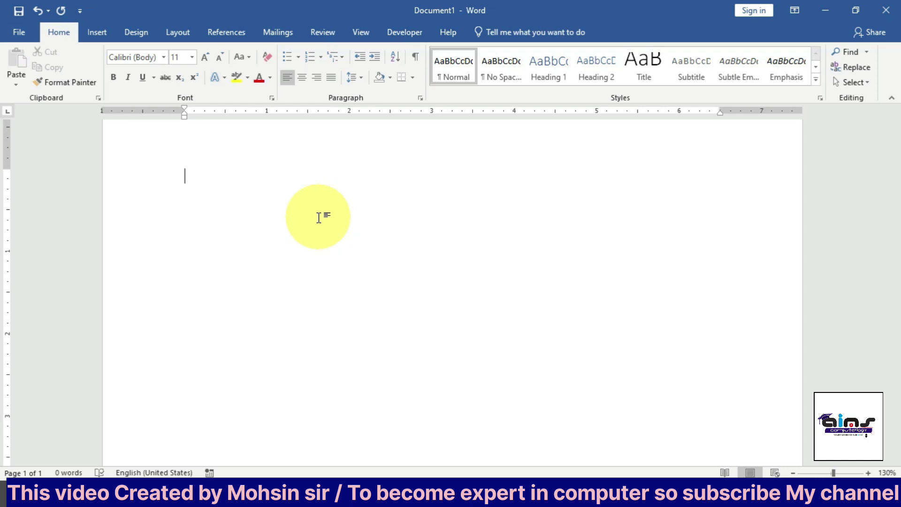
text(=rt)
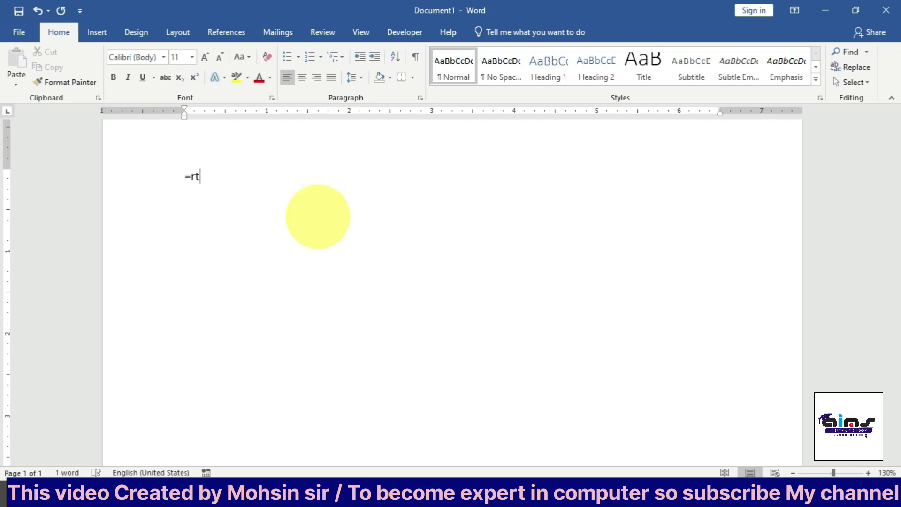
key(BackSpace)
text(and)
text((10)
text(,)
text(3))
key(Return)
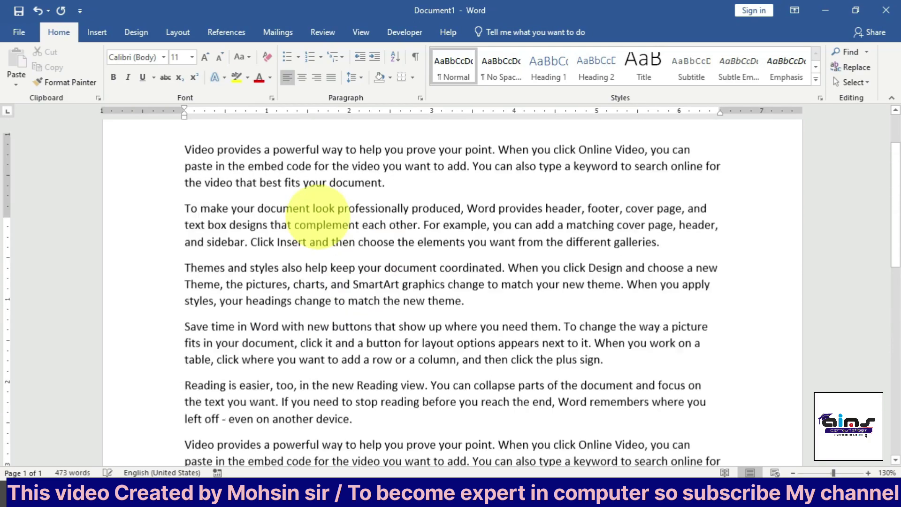
scroll(320, 220, up, 2)
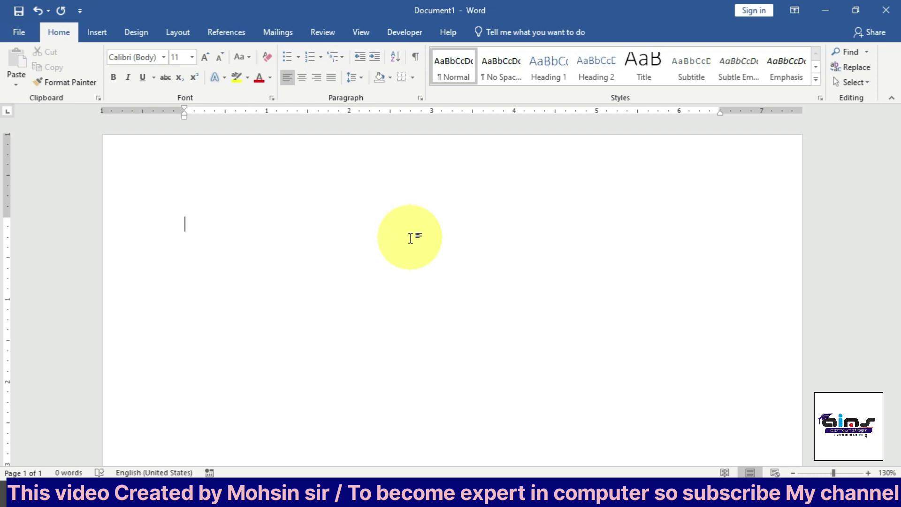
text(=ra)
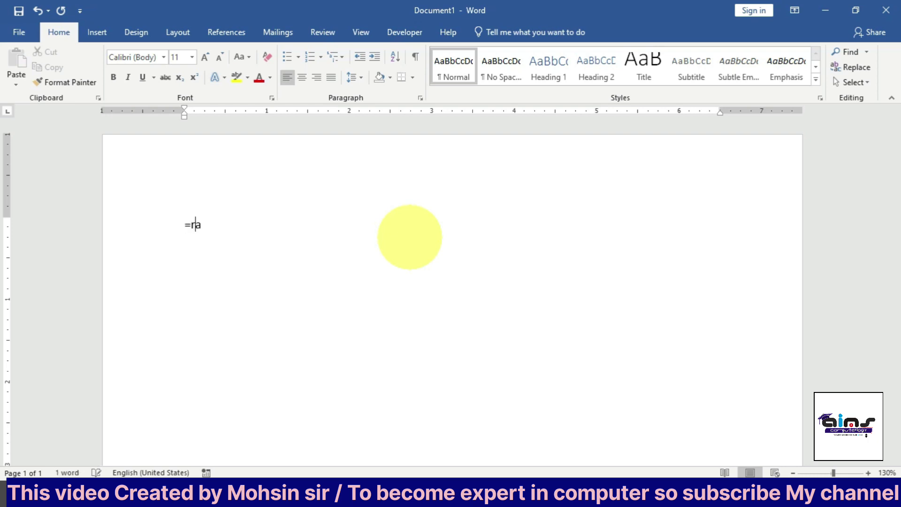
text(nd()
text())
key(Left)
key(Return)
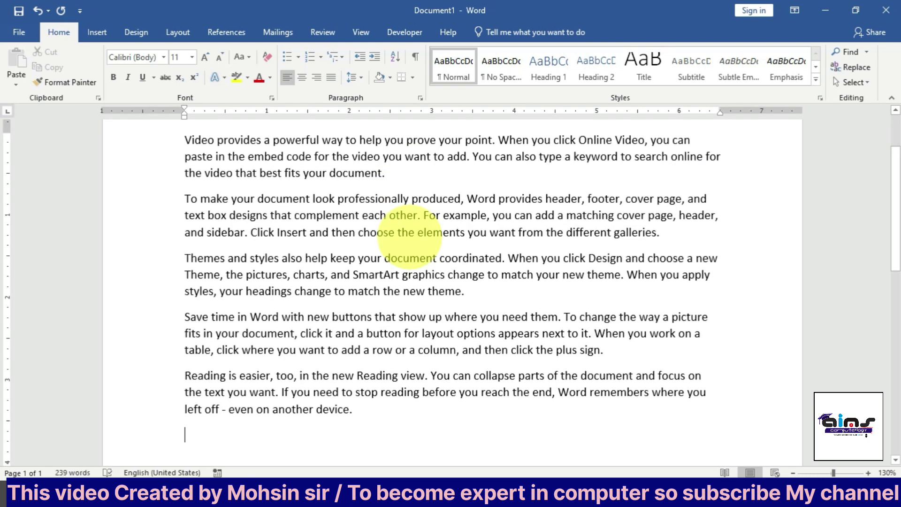
click(386, 173)
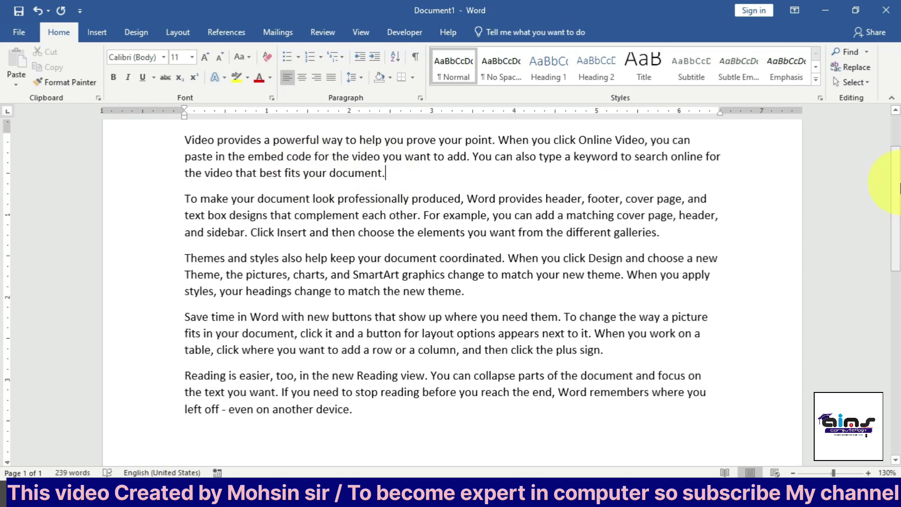
key(BackSpace)
key(BackSpace)
key(BackSpace)
key(BackSpace)
key(BackSpace)
key(BackSpace)
key(BackSpace)
key(BackSpace)
key(BackSpace)
key(BackSpace)
key(BackSpace)
key(BackSpace)
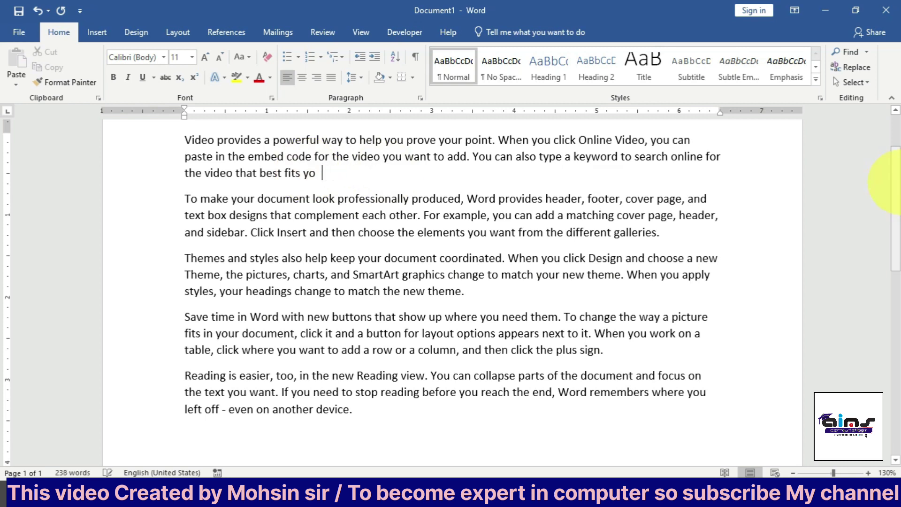
key(BackSpace)
key(BackSpace)
key(BackSpace)
key(BackSpace)
key(BackSpace)
key(BackSpace)
key(BackSpace)
key(BackSpace)
key(BackSpace)
key(BackSpace)
key(BackSpace)
key(BackSpace)
key(BackSpace)
key(BackSpace)
text(bes)
text(t fits your d)
text(ocumen)
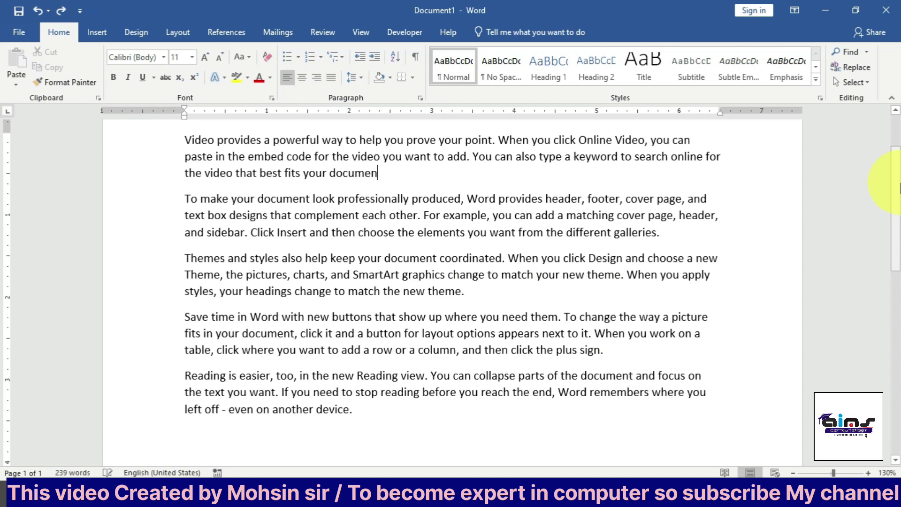
text(t.)
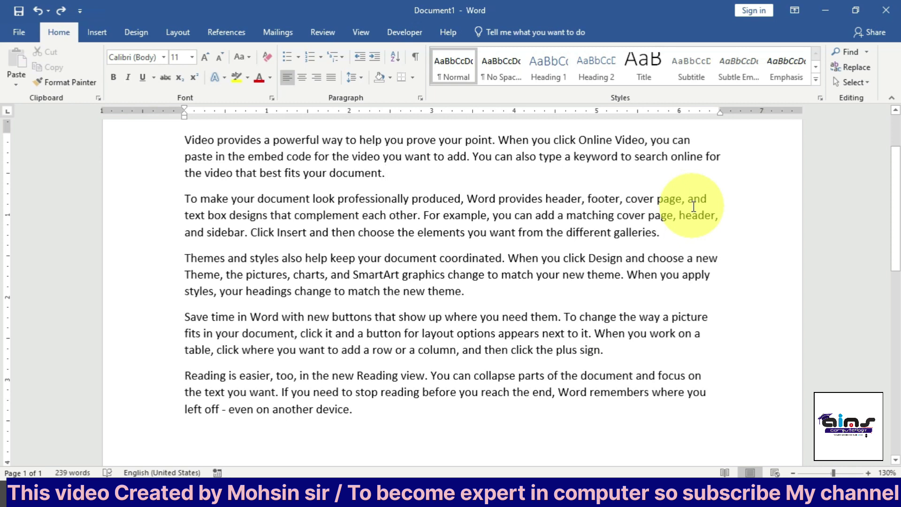
Delete the first paragraph's last words with Ctrl+Backspace, then restore them with Alt+Backspace.
key(ctrl+BackSpace)
key(ctrl+BackSpace)
key(ctrl+BackSpace)
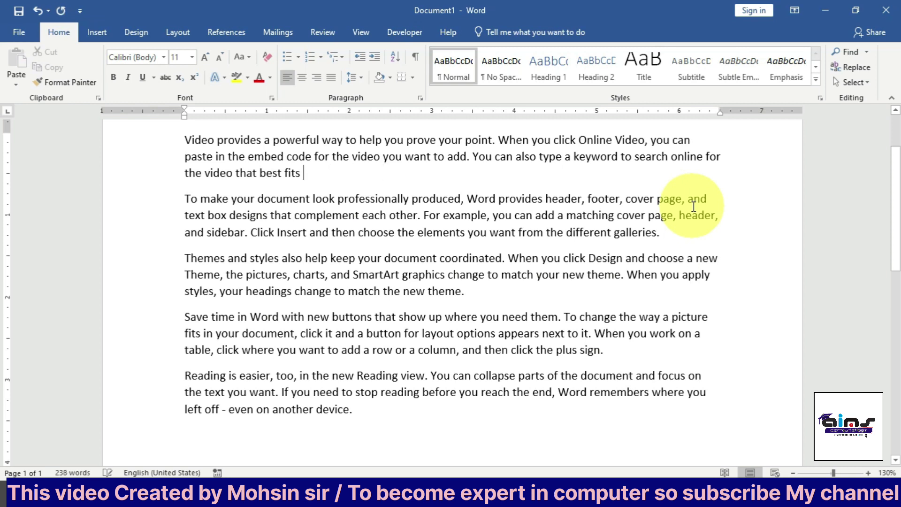
key(ctrl+BackSpace)
key(ctrl+BackSpace)
key(ctrl+BackSpace)
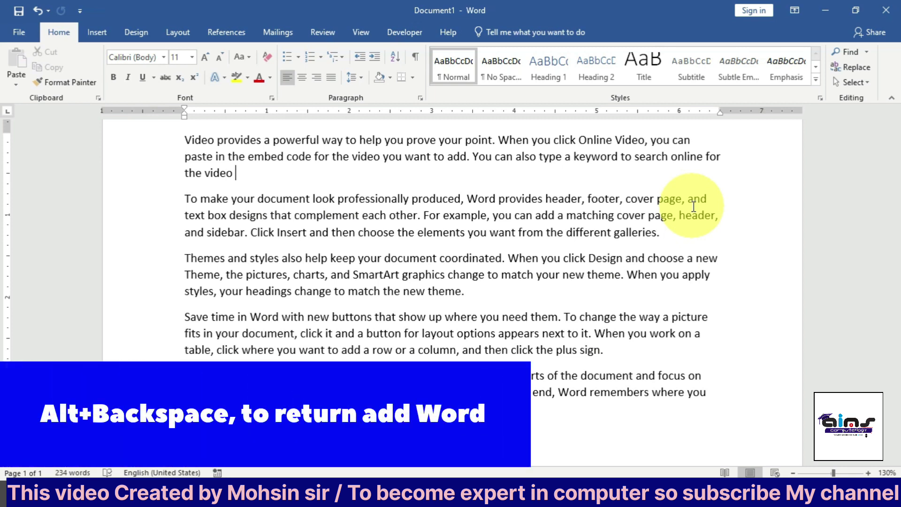
key(alt+BackSpace)
key(alt+BackSpace)
key(alt+BackSpace)
key(alt+BackSpace)
key(alt+BackSpace)
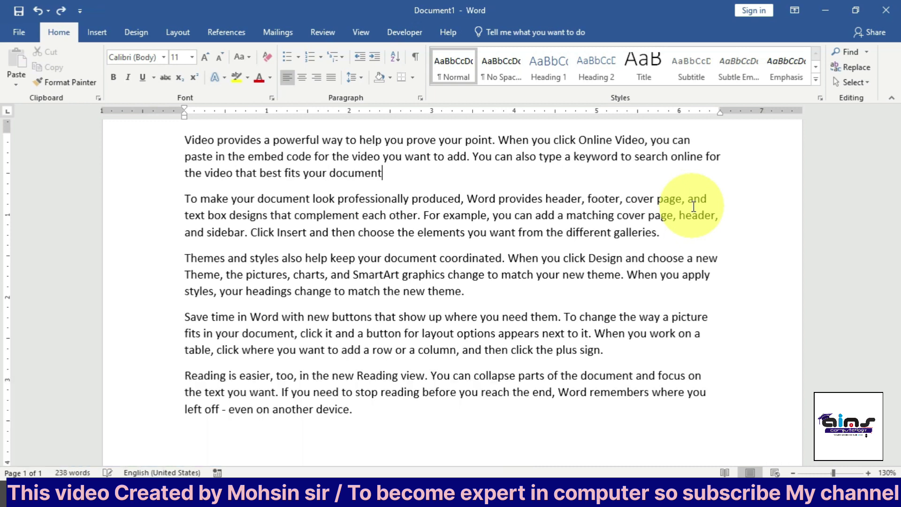
key(ctrl+z)
Remove the paragraph's final words and retype them as 'fits your document.'.
key(ctrl+BackSpace)
key(ctrl+BackSpace)
key(ctrl+BackSpace)
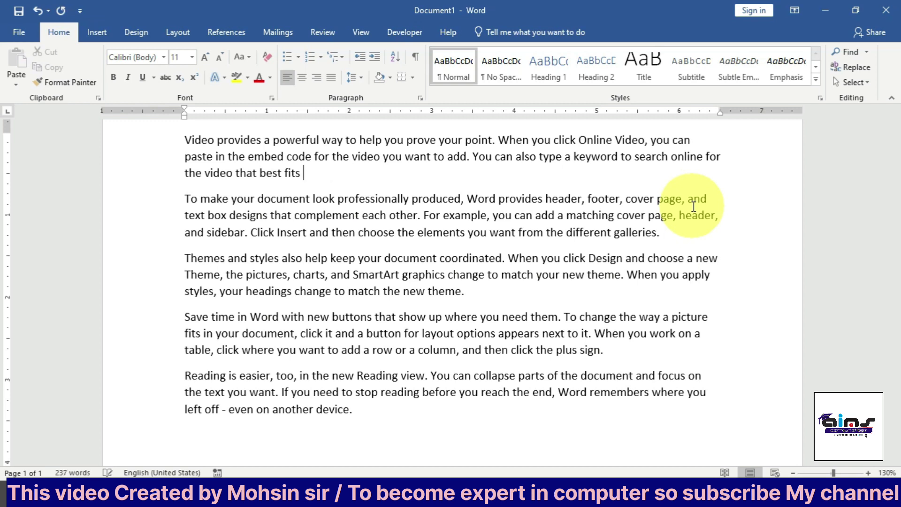
key(ctrl+BackSpace)
key(ctrl+BackSpace)
key(ctrl+z)
text(fits your)
text( document.)
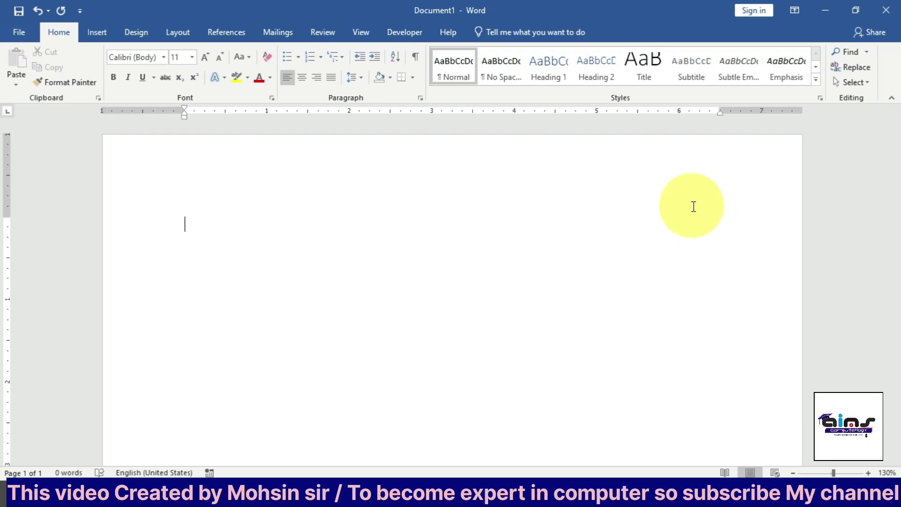
Generate ten five-sentence sample paragraphs with =rand(10,5), filling two pages with 797 words.
text(=)
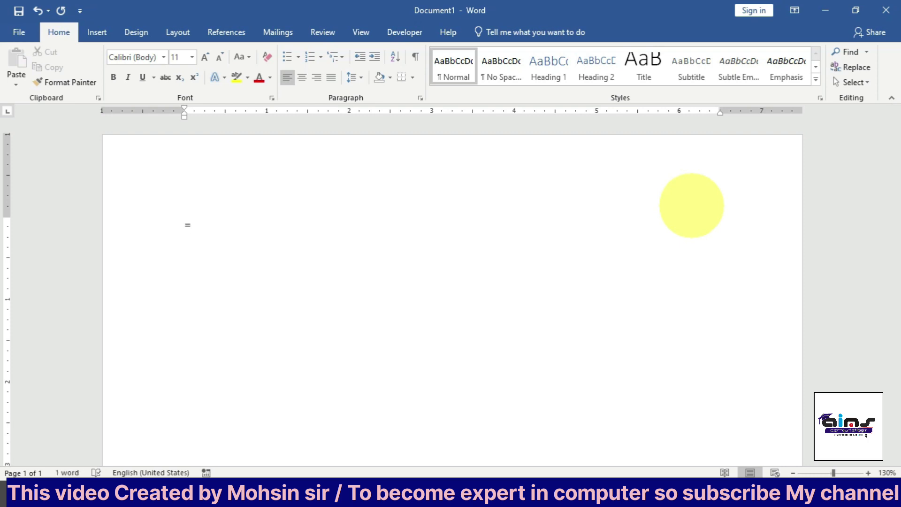
text(rand)
key(Return)
text((1)
text(0,)
text(5))
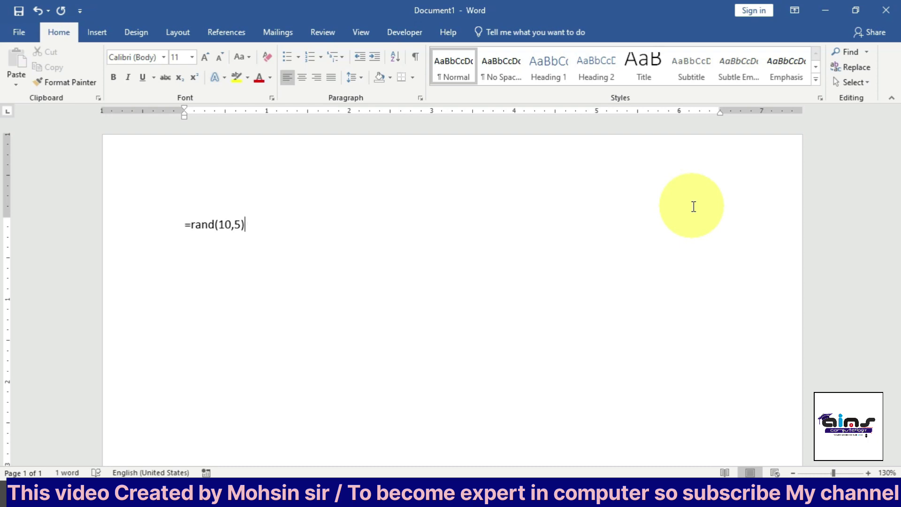
key(Return)
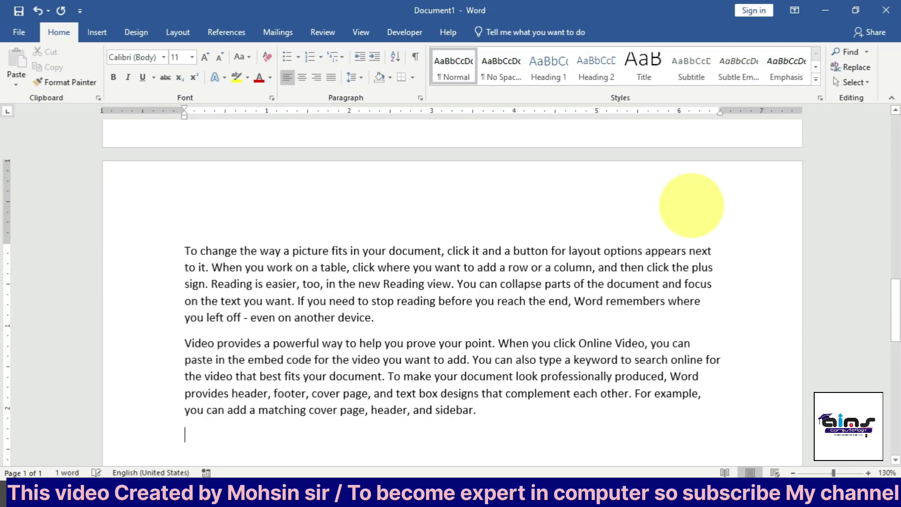
scroll(691, 206, up, 5)
scroll(692, 207, up, 5)
scroll(694, 209, up, 5)
scroll(695, 212, up, 3)
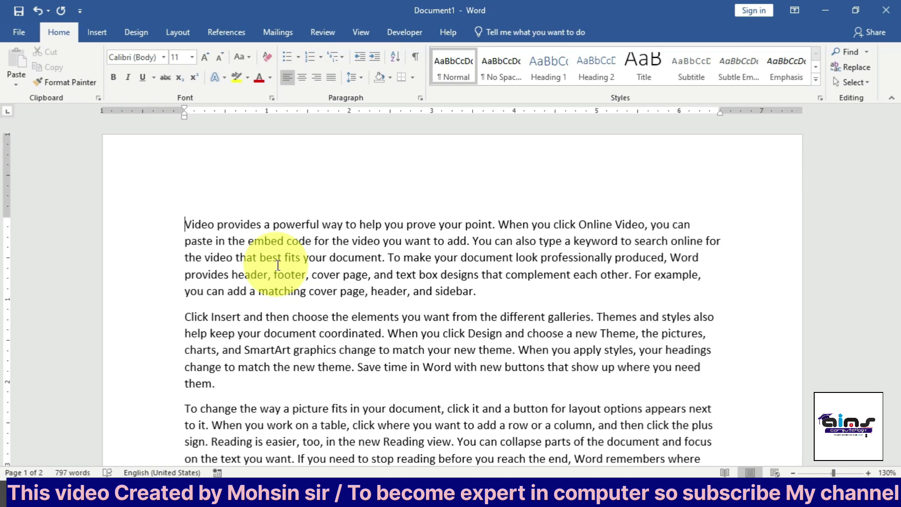
scroll(278, 266, down, 4)
scroll(278, 267, down, 4)
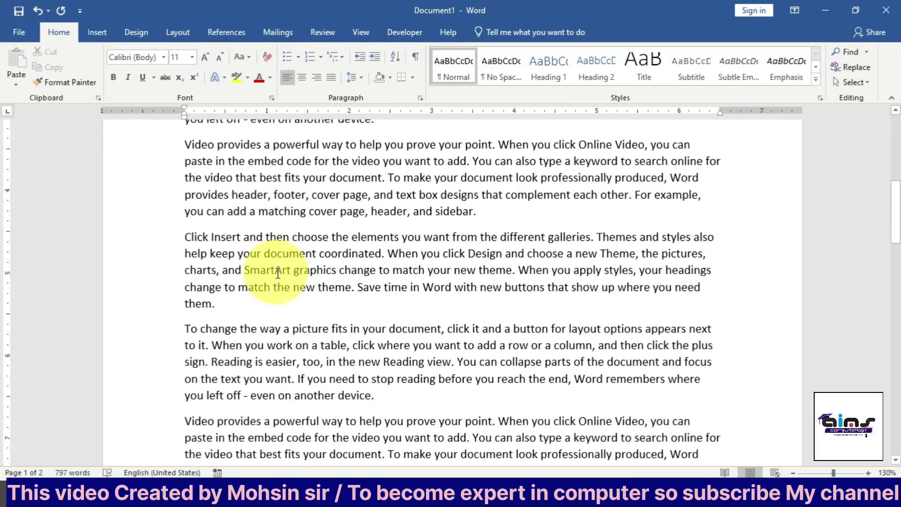
scroll(278, 270, down, 4)
scroll(278, 273, down, 4)
scroll(278, 273, up, 4)
scroll(274, 272, up, 4)
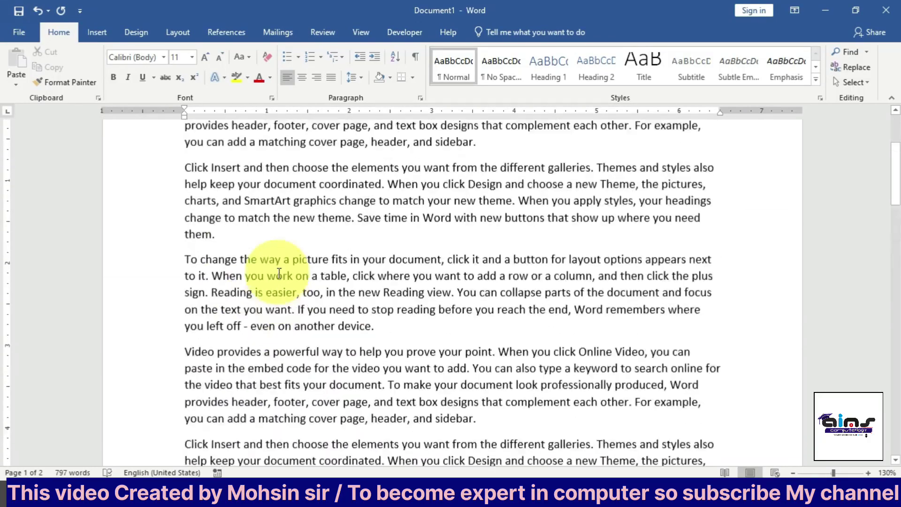
scroll(269, 270, up, 4)
scroll(266, 269, up, 2)
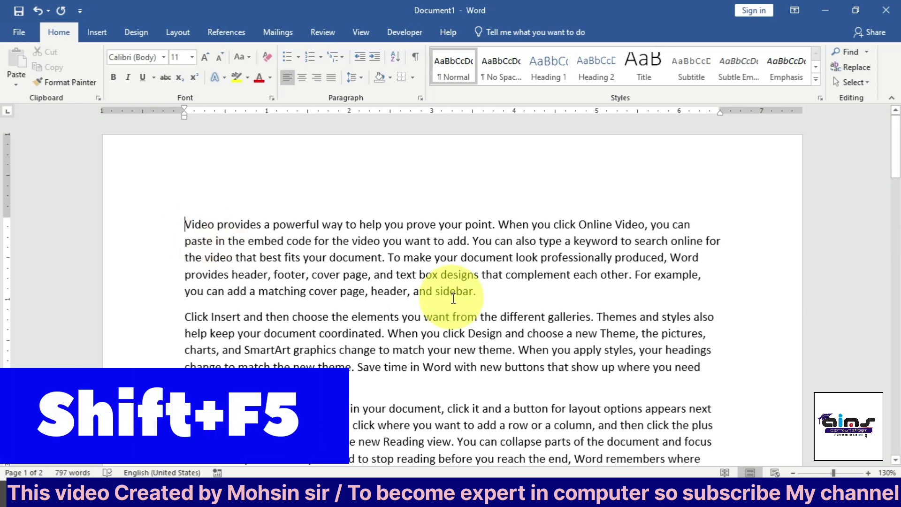
key(shift+F5)
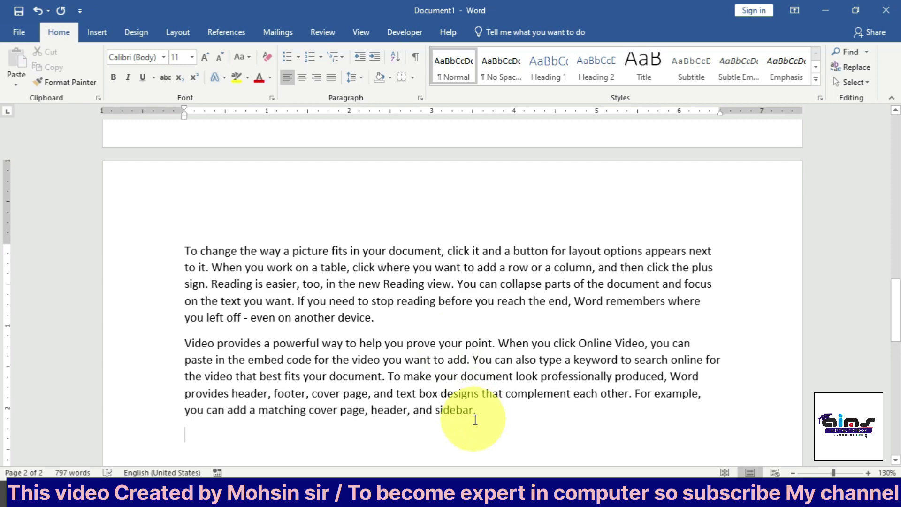
scroll(317, 424, down, 3)
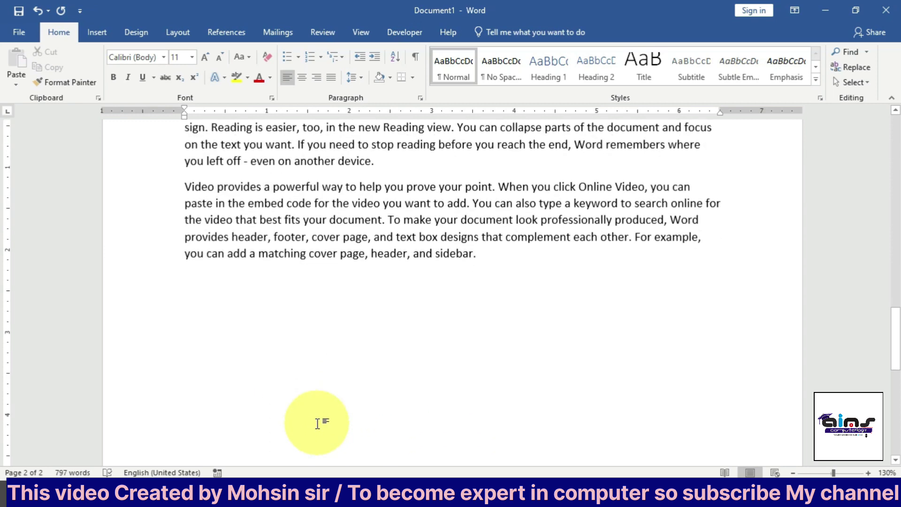
scroll(318, 423, down, 3)
scroll(318, 424, up, 4)
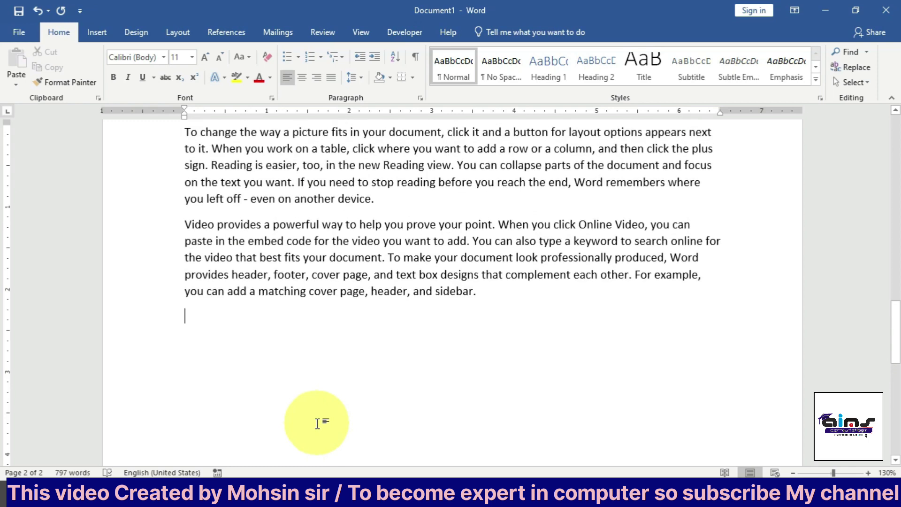
key(ctrl+Home)
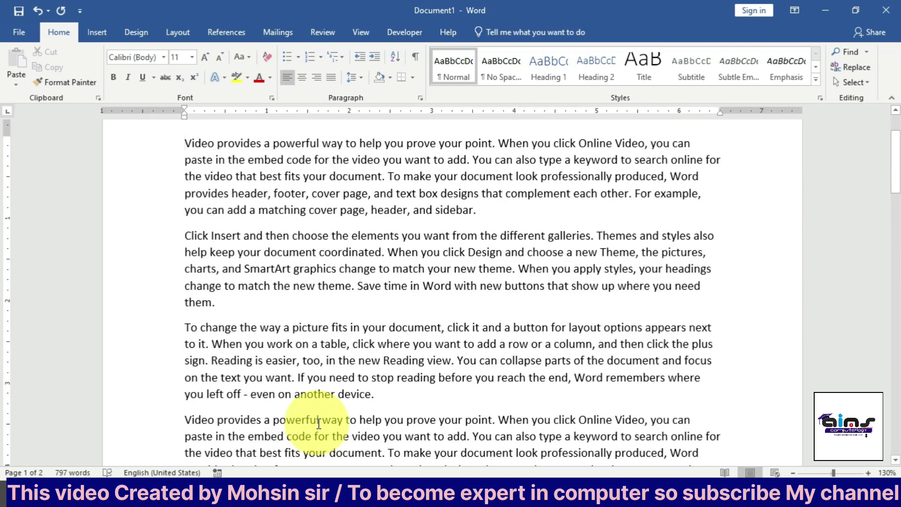
key(ctrl+End)
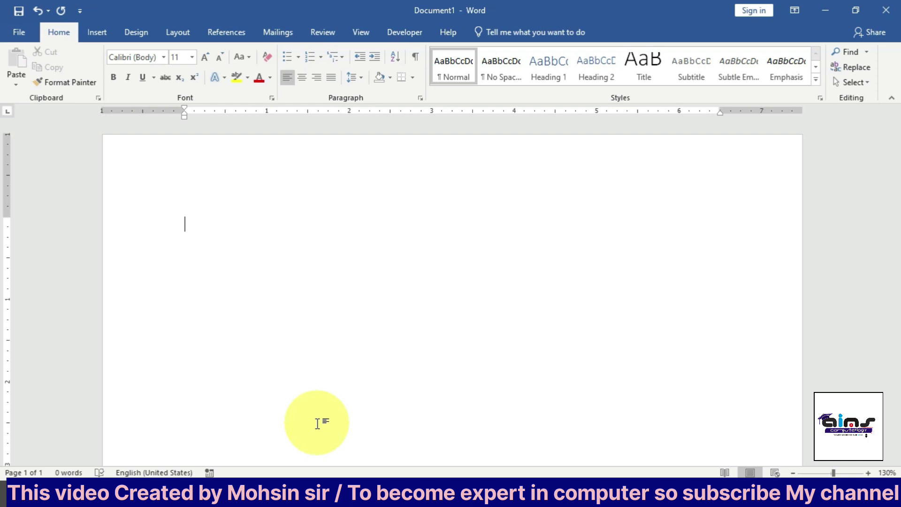
Enter =lorem() to produce five Lorem ipsum paragraphs totalling 86 words.
text(=)
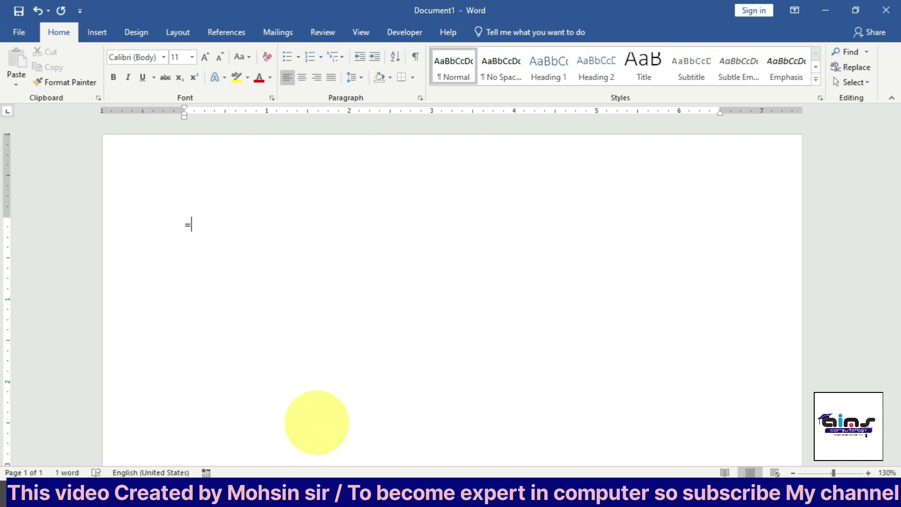
text(le)
key(BackSpace)
text(ore)
text(m())
key(Return)
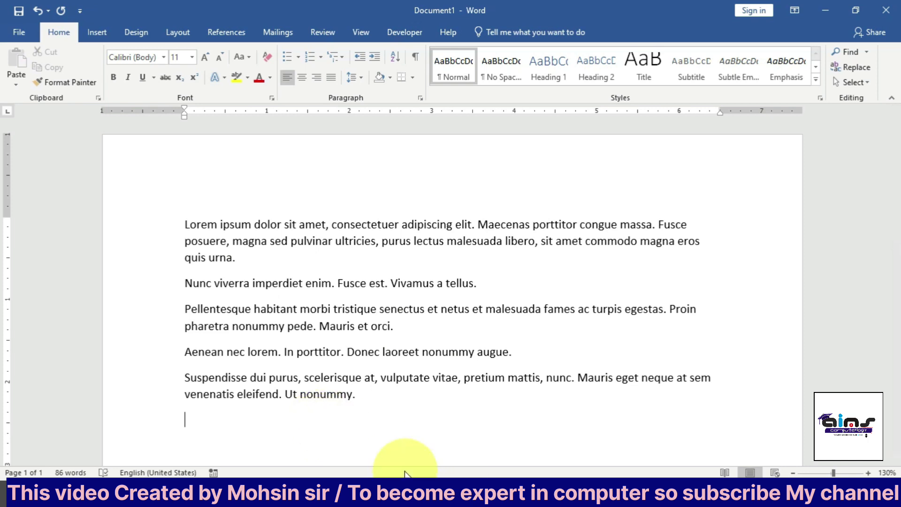
scroll(407, 419, down, 3)
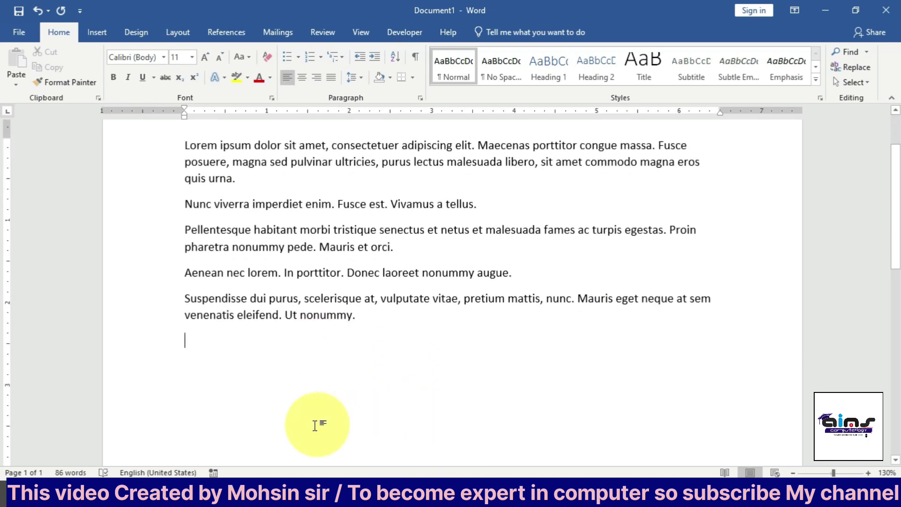
Type 'tgggfgf' and 'hfhfffyfyy' on new lines below the Lorem ipsum paragraphs.
key(Return)
key(Return)
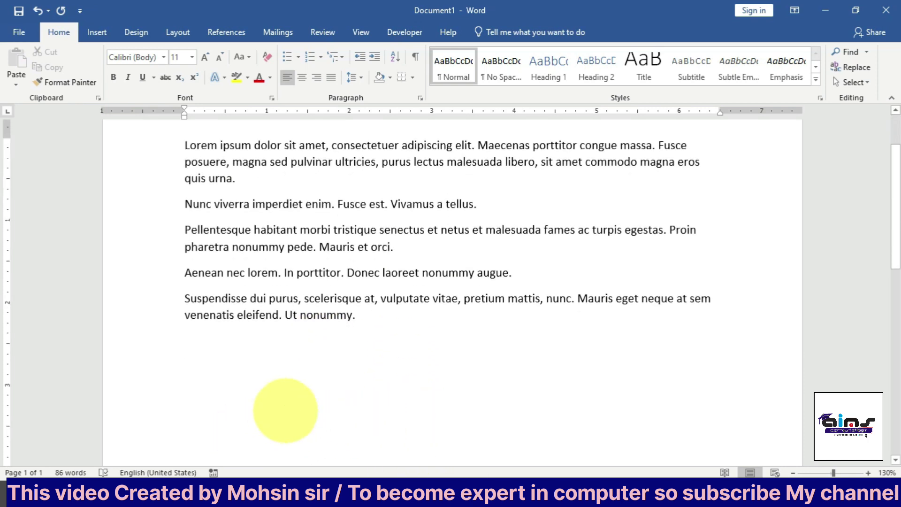
key(Return)
text(t)
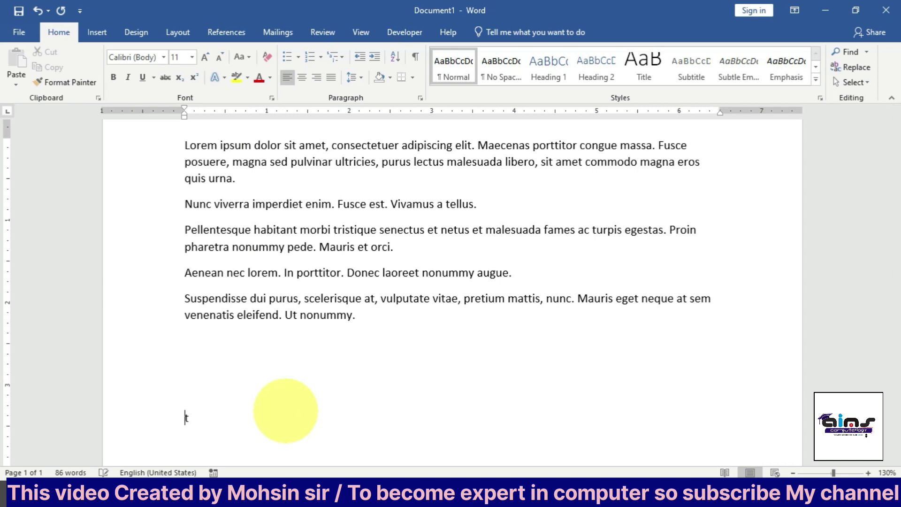
text(gggfgf)
scroll(519, 404, down, 2)
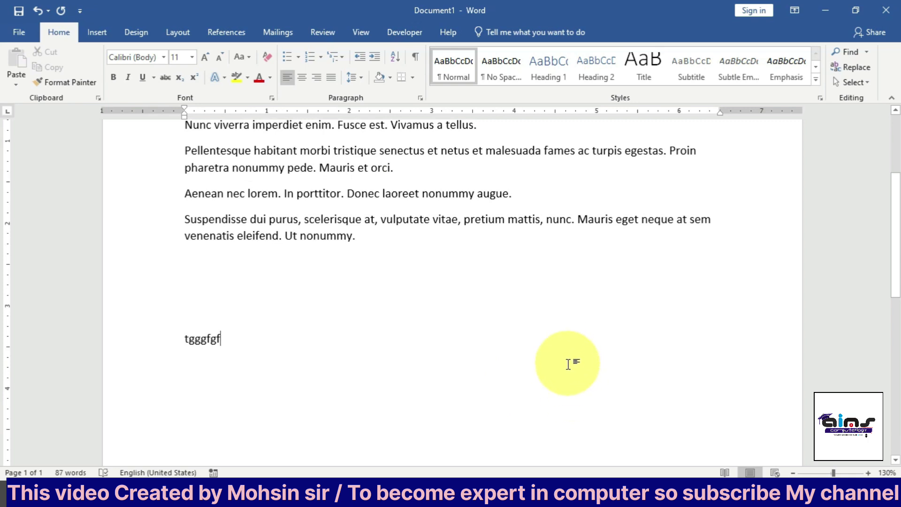
key(Return)
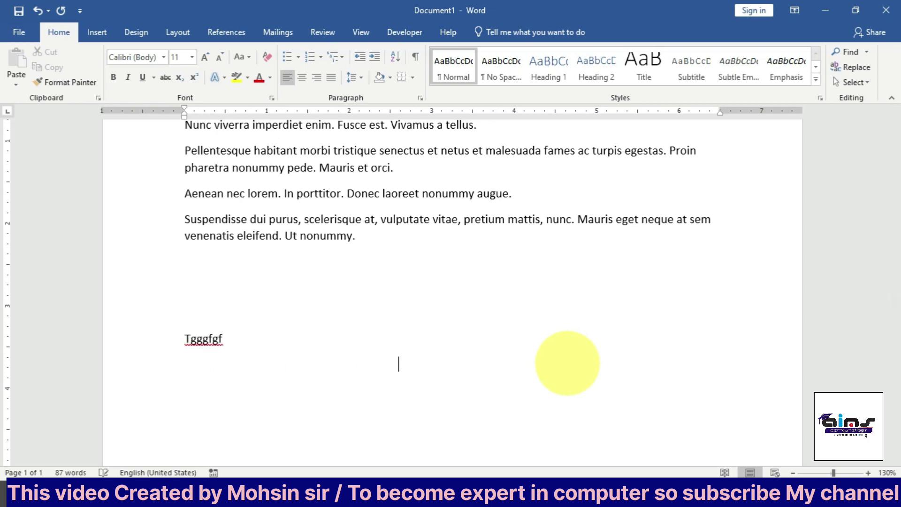
text(hfhfffyfyy)
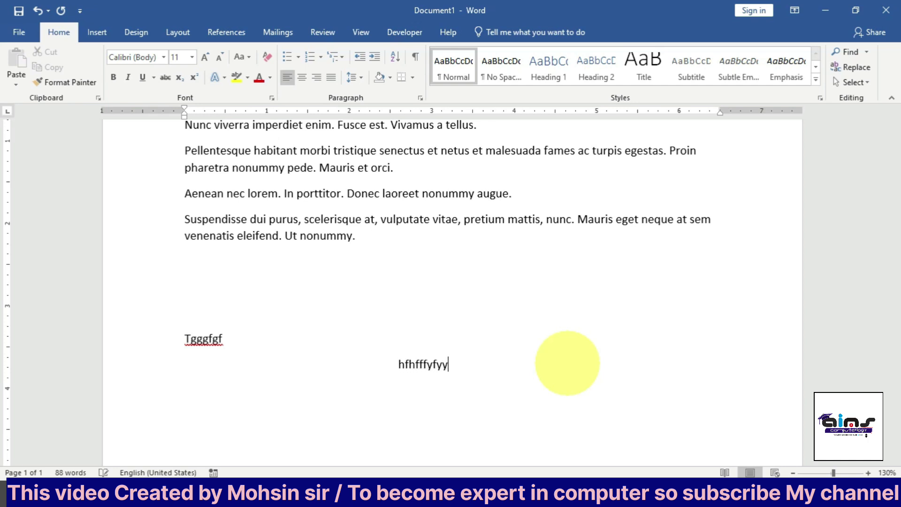
key(Return)
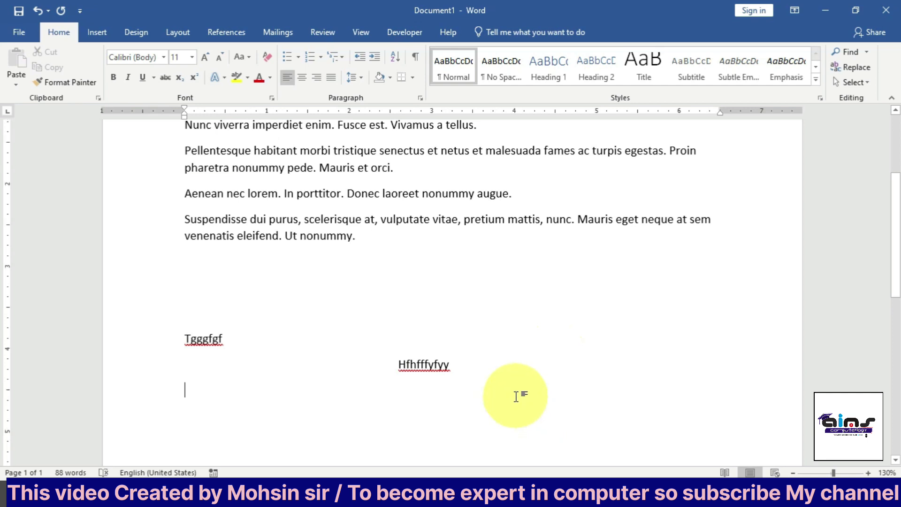
scroll(516, 397, down, 3)
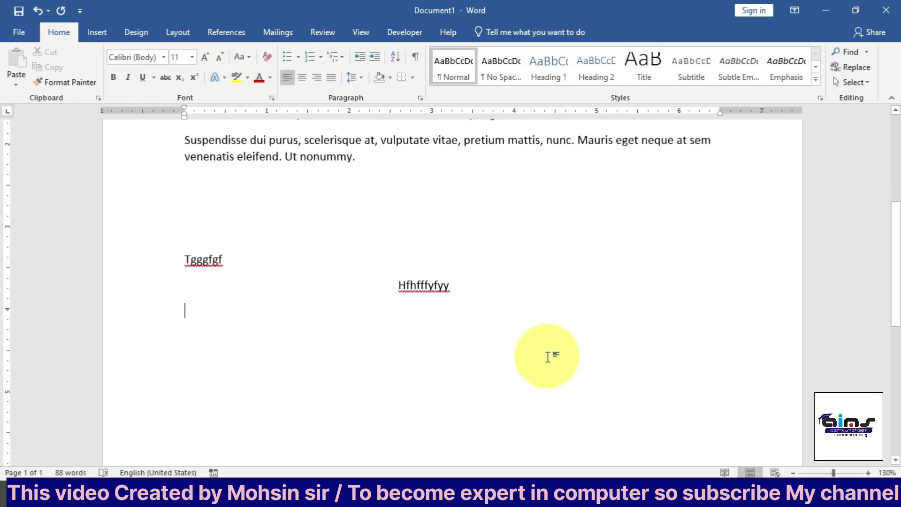
Click-and-type 'gsdgsddgsdg', 'sgxgsgxd', 'zdfzdfdzfsd' and 'gsdgsgdsds' at scattered spots on the page.
double_click(529, 327)
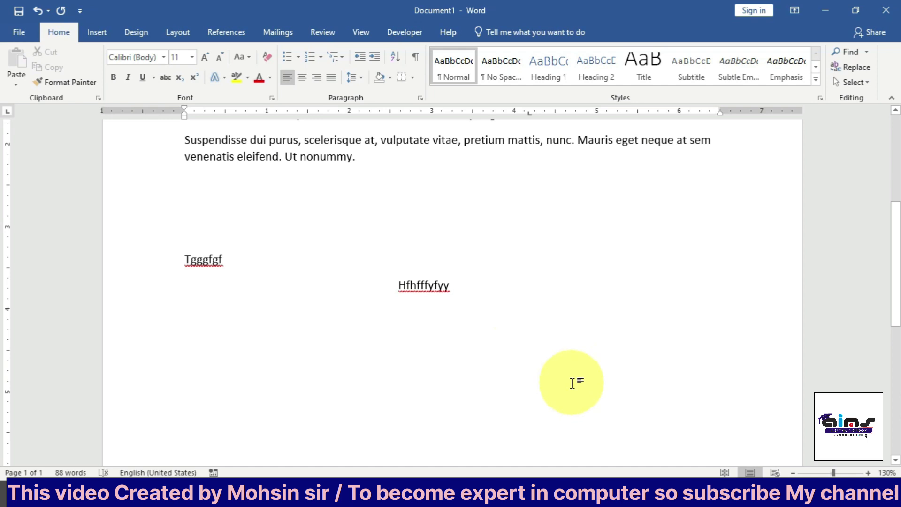
text(gsdgsddgsdg)
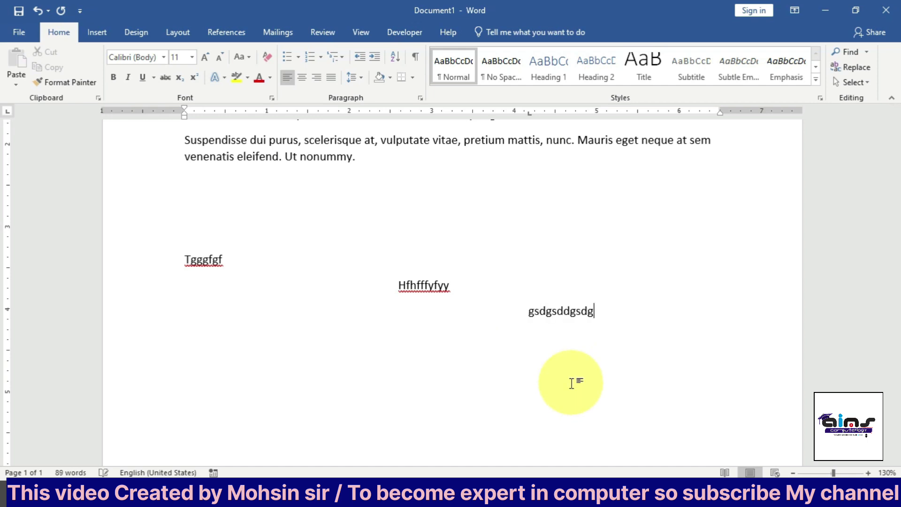
double_click(396, 384)
text(sgxgsgxd)
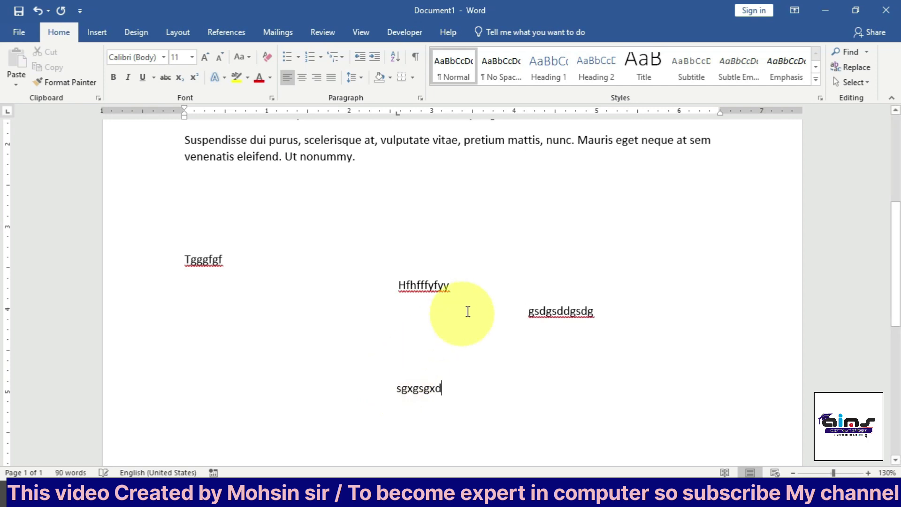
click(496, 220)
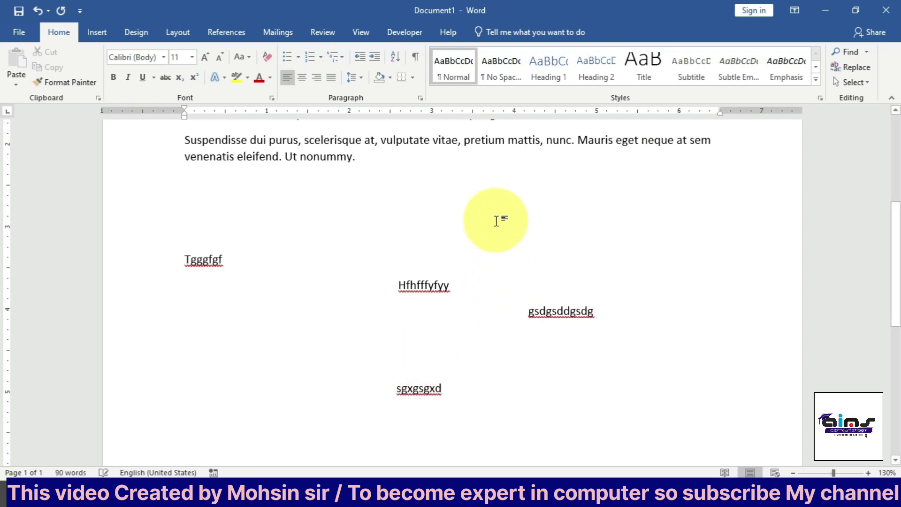
double_click(496, 221)
text(zdfzdfdzf)
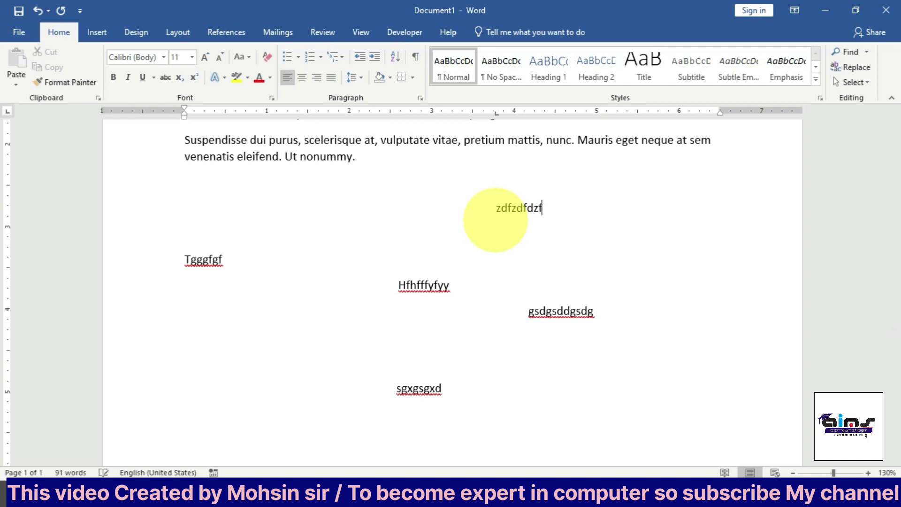
text(sd)
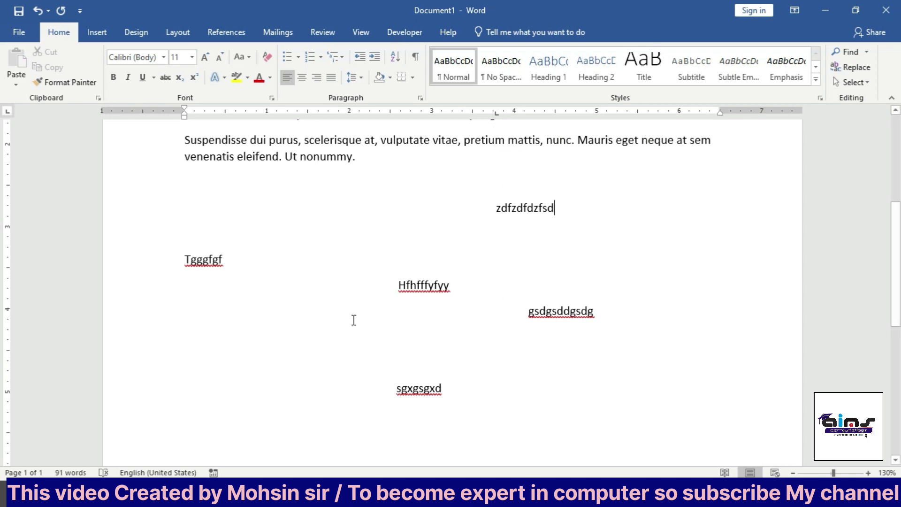
double_click(316, 349)
text(gsdgs)
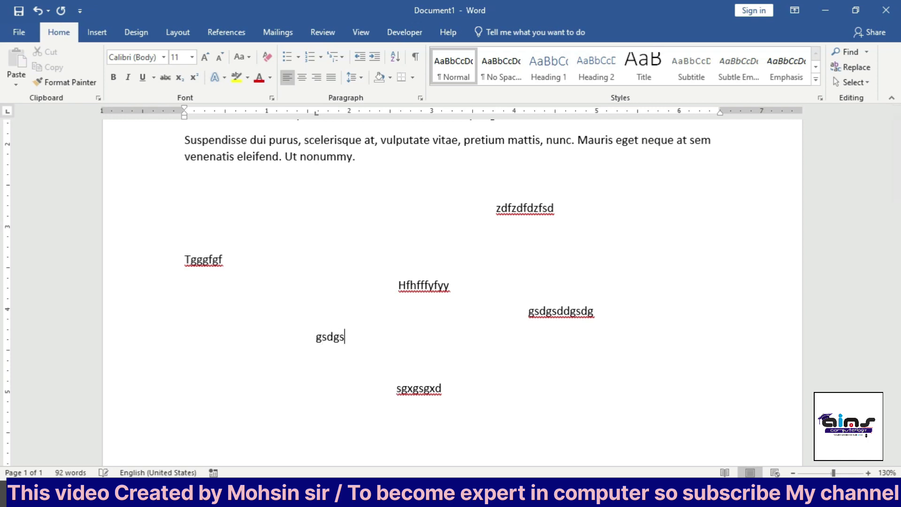
text(gdsds)
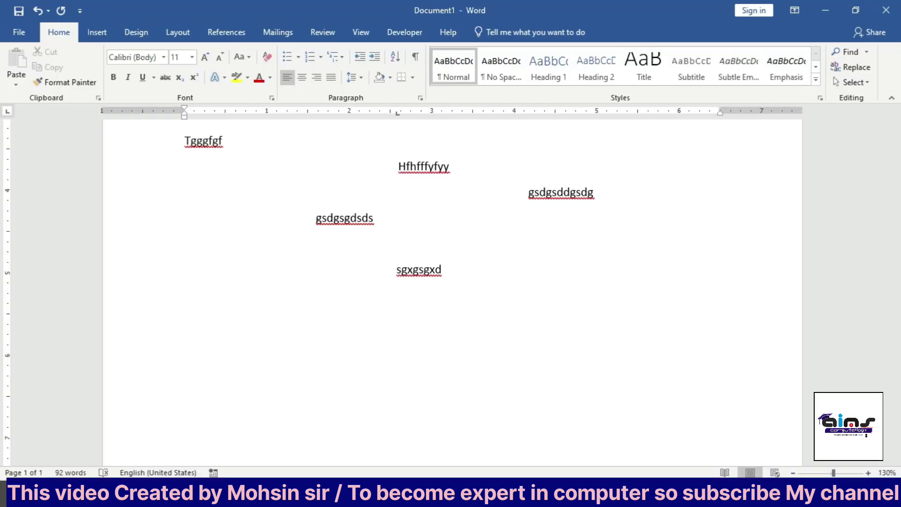
Add a two-word name on its own line and ignore all instances of Hfhfffyfyy.
text(raj )
text(kuma)
text(r)
key(Return)
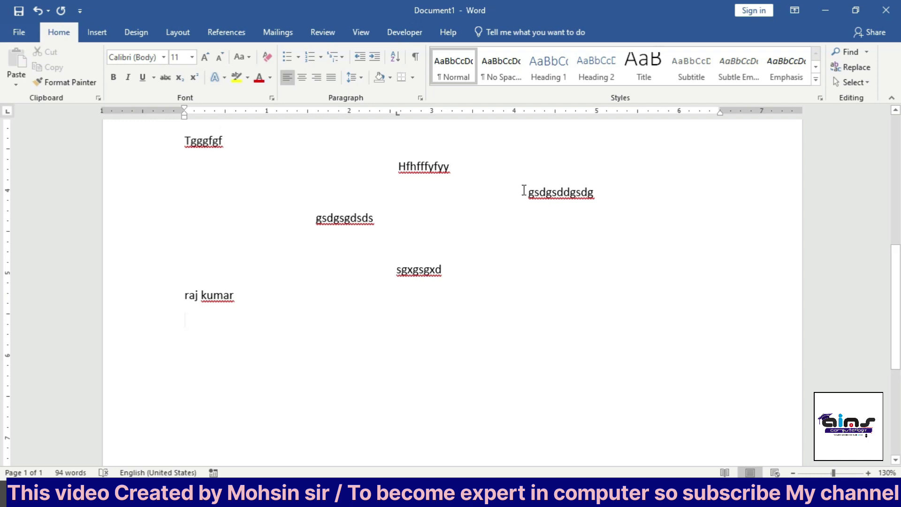
right_click(412, 168)
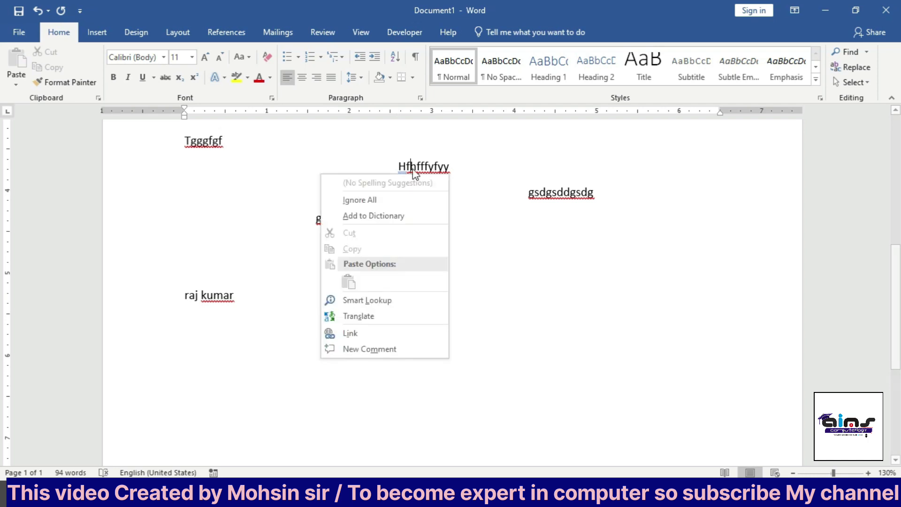
click(411, 203)
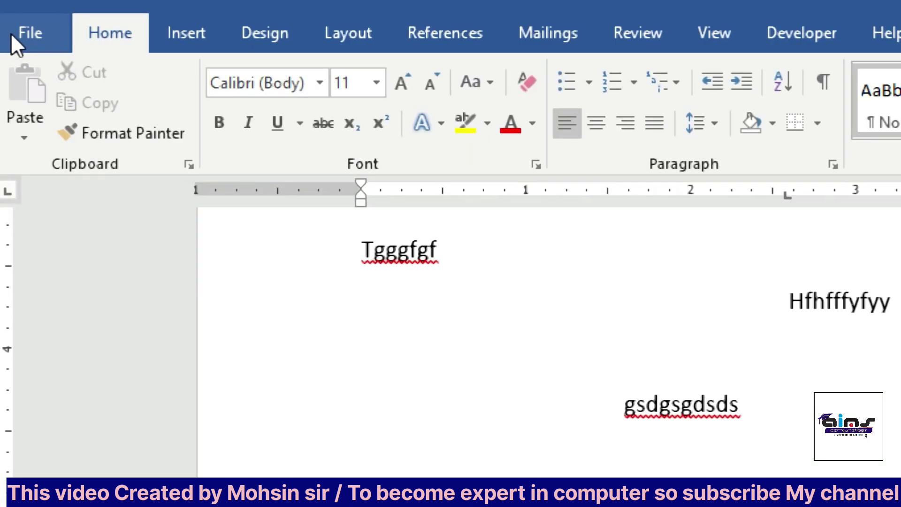
In Word Options Proofing, hide spelling and grammar errors for this document only.
click(11, 34)
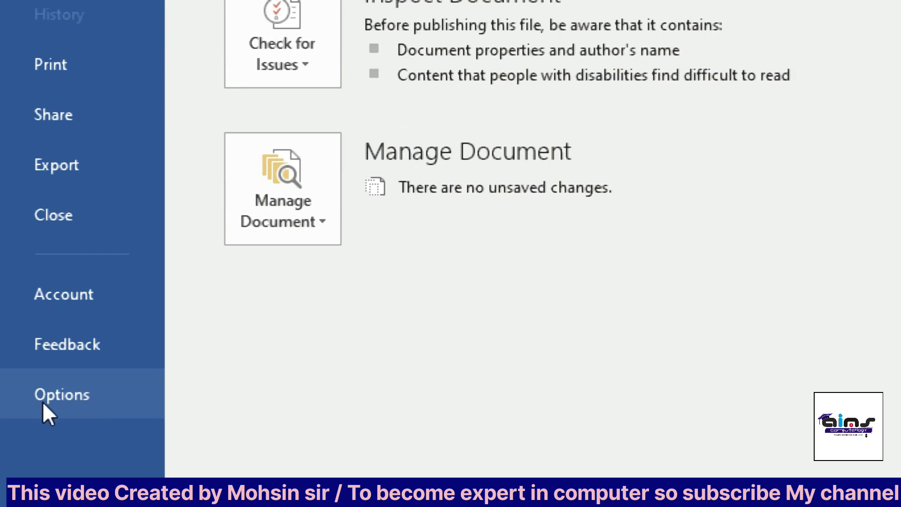
click(60, 399)
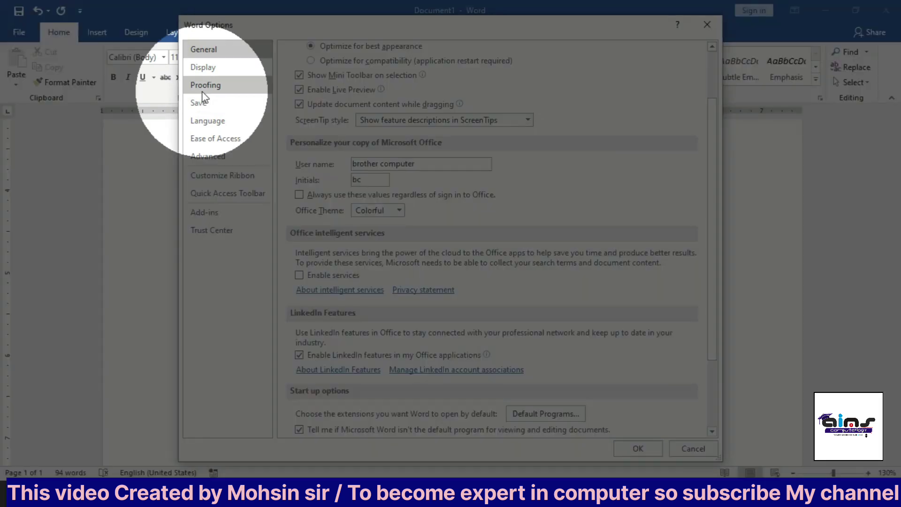
click(203, 92)
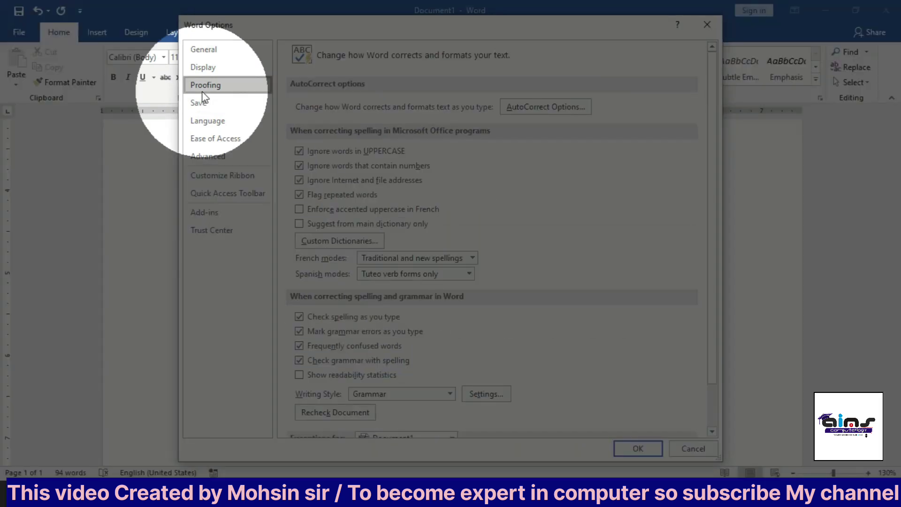
scroll(323, 417, down, 2)
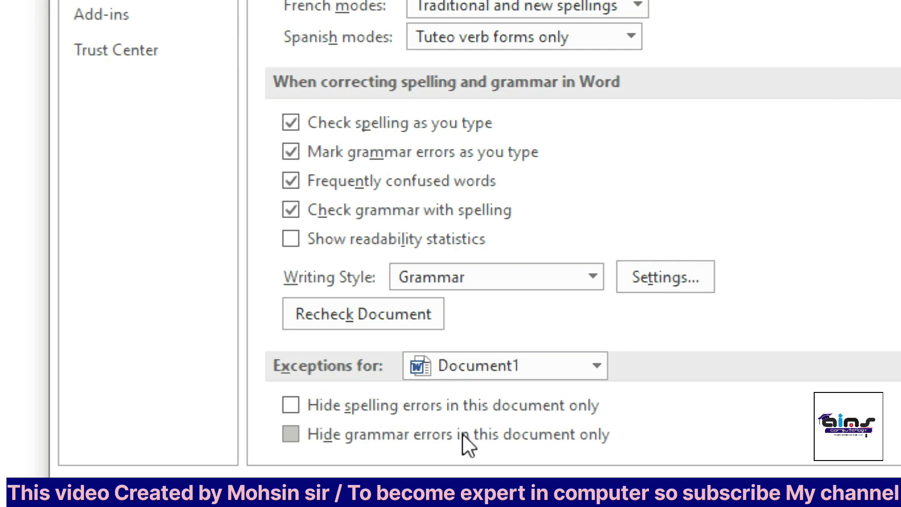
click(301, 411)
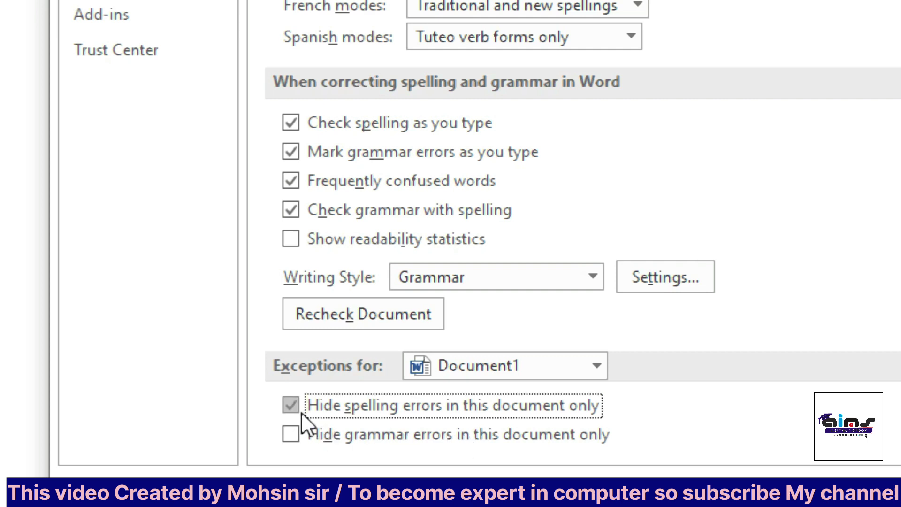
click(294, 437)
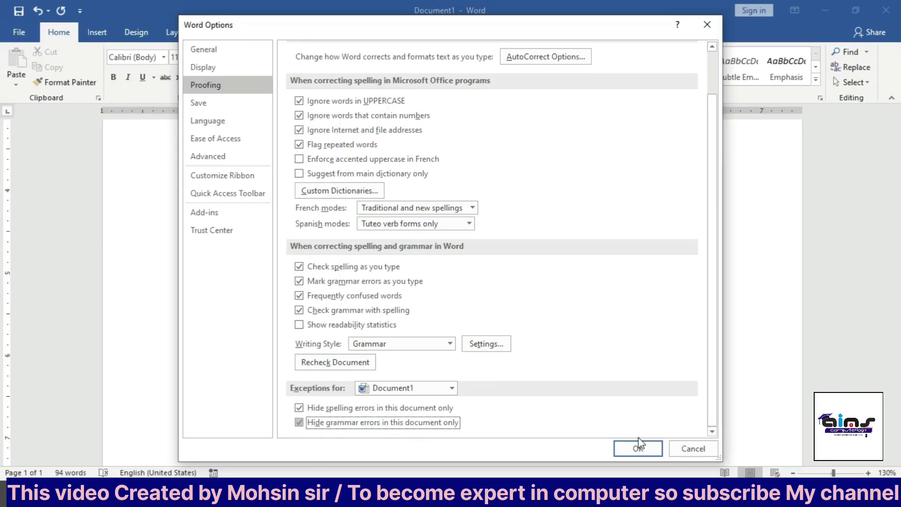
click(638, 448)
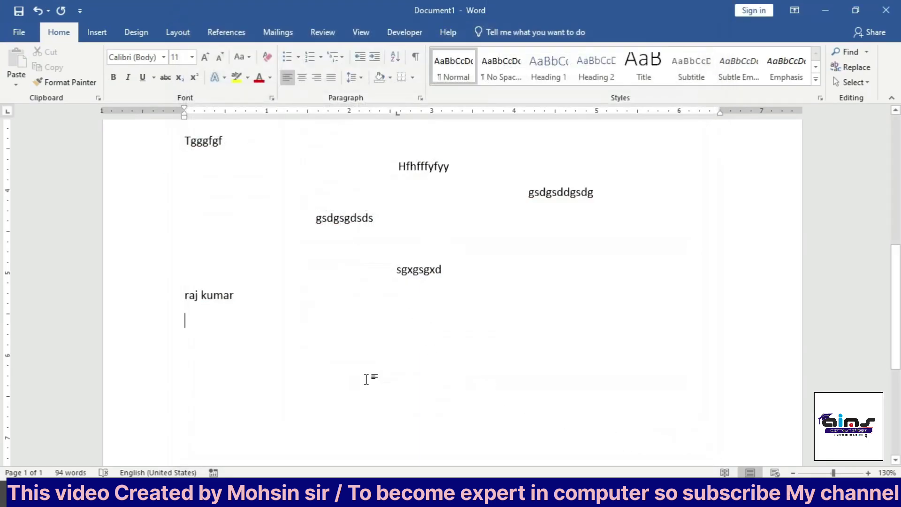
Look over the document, then bring up the File Info page for Document1 showing 94 words.
scroll(367, 378, up, 3)
scroll(366, 378, up, 4)
scroll(367, 379, up, 5)
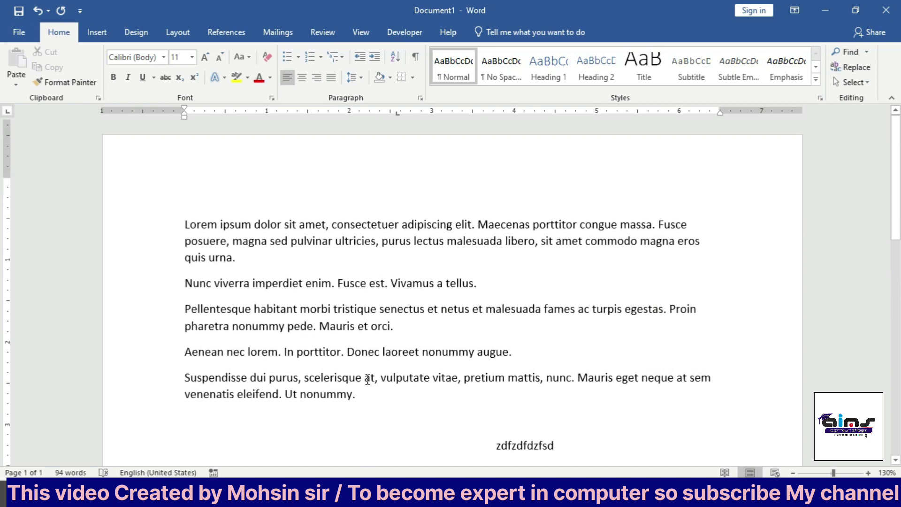
scroll(367, 379, down, 3)
scroll(368, 380, down, 5)
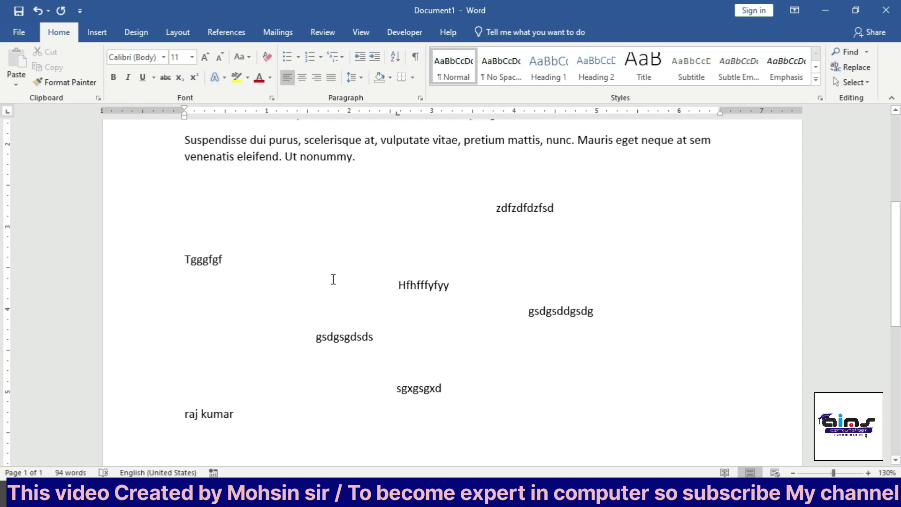
click(16, 31)
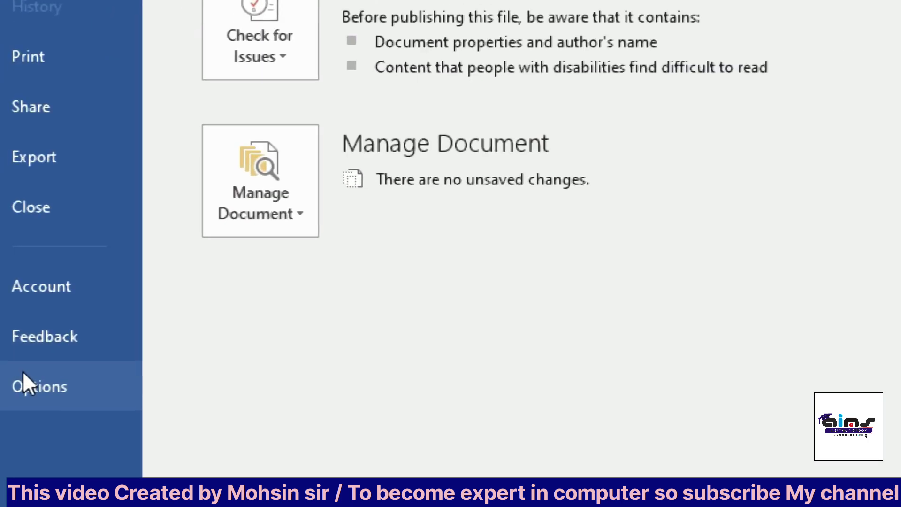
Review the Proofing spelling and grammar settings in Word Options, then cancel without changes.
click(22, 370)
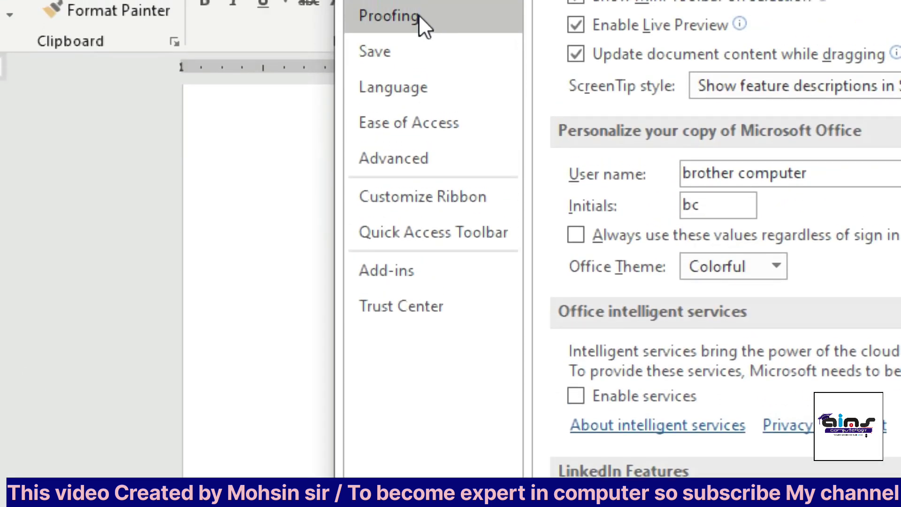
click(394, 19)
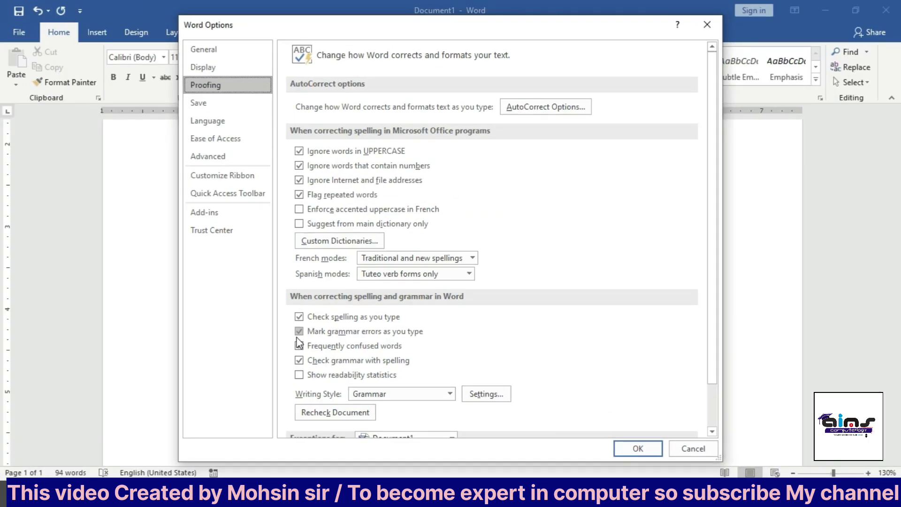
click(299, 346)
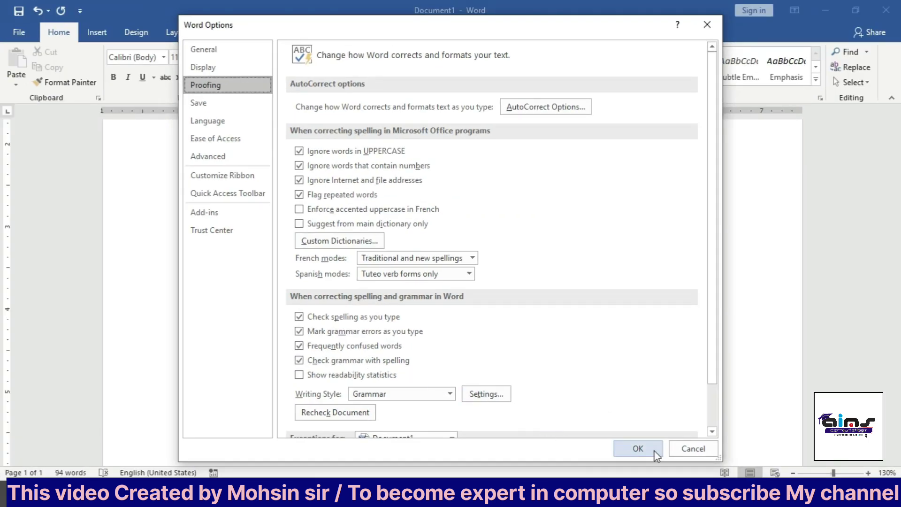
click(690, 448)
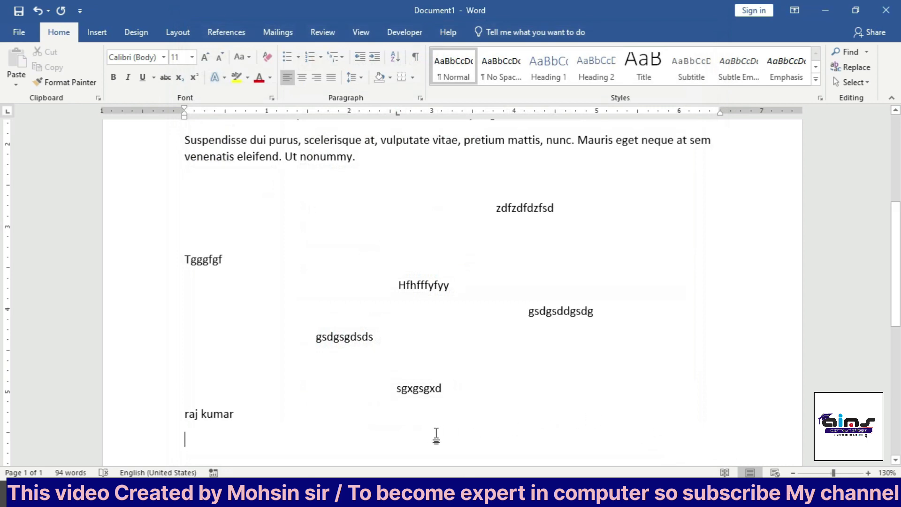